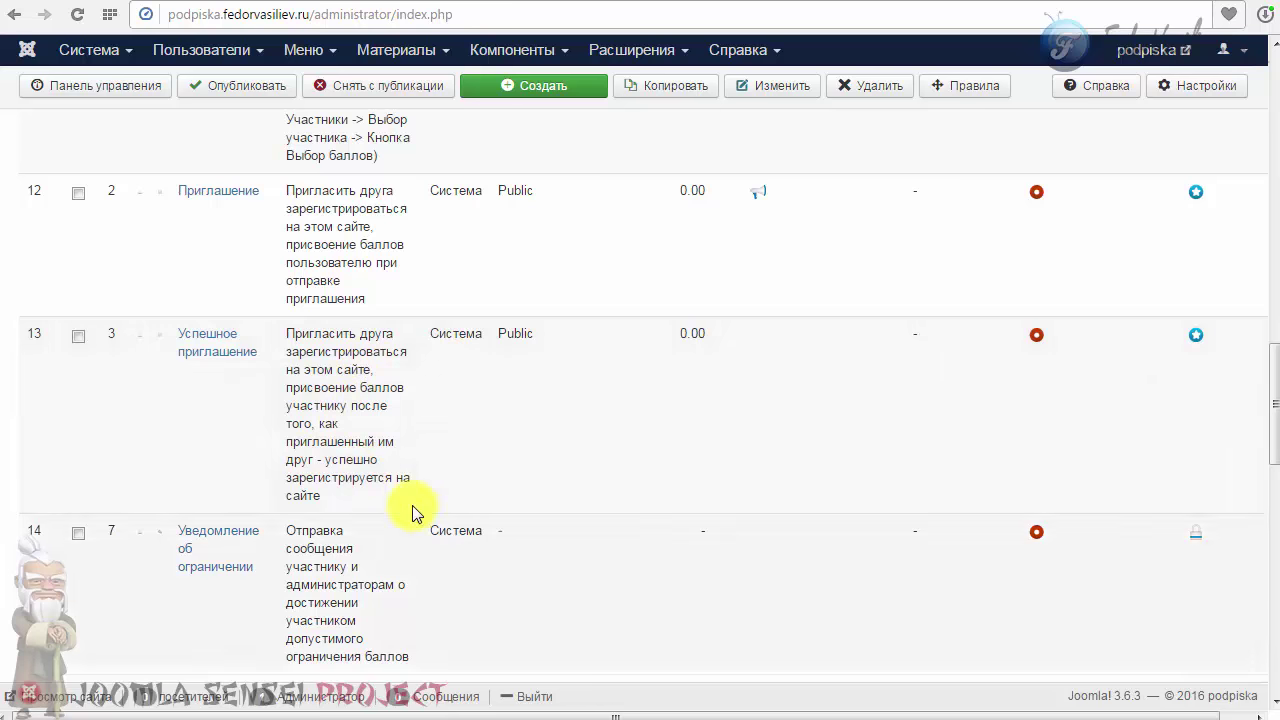
Step: Open the Успешное приглашение rule (ID 3) for editing from the rules list
click(206, 362)
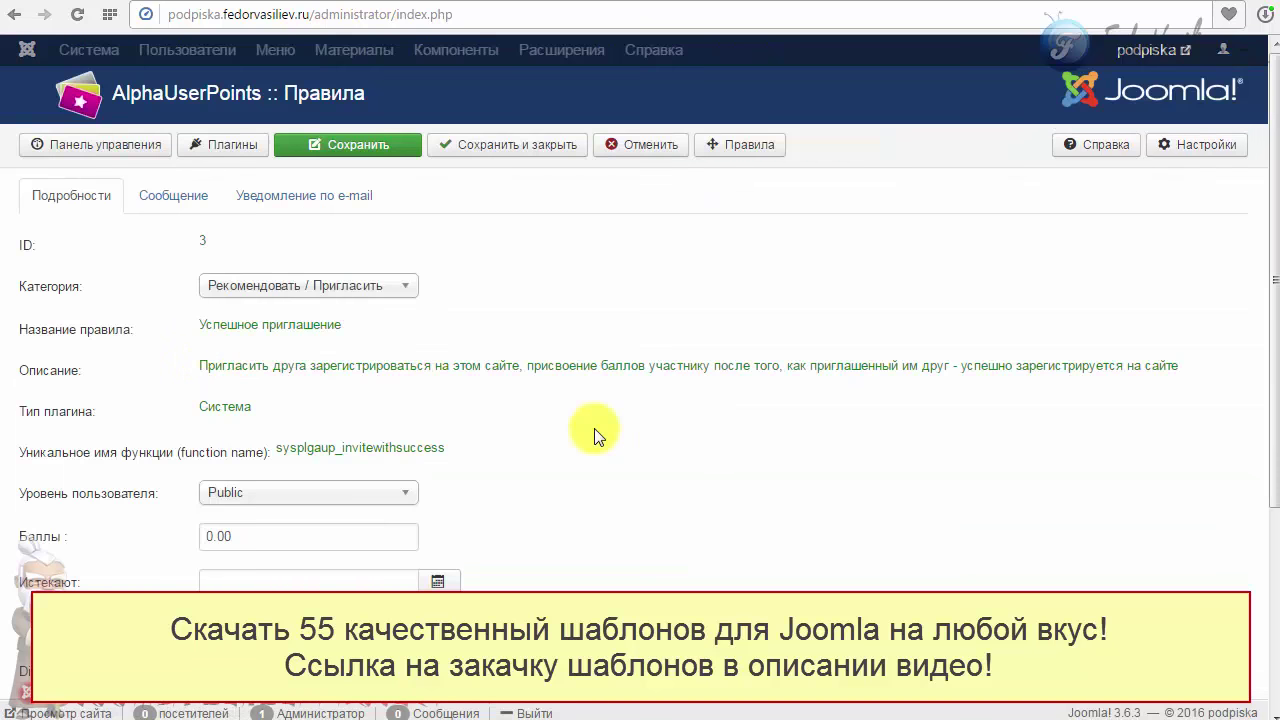
Step: Give the Успешное приглашение rule 5.00 points, publish it, and save and close it
scroll(594, 430, down, 2)
click(213, 336)
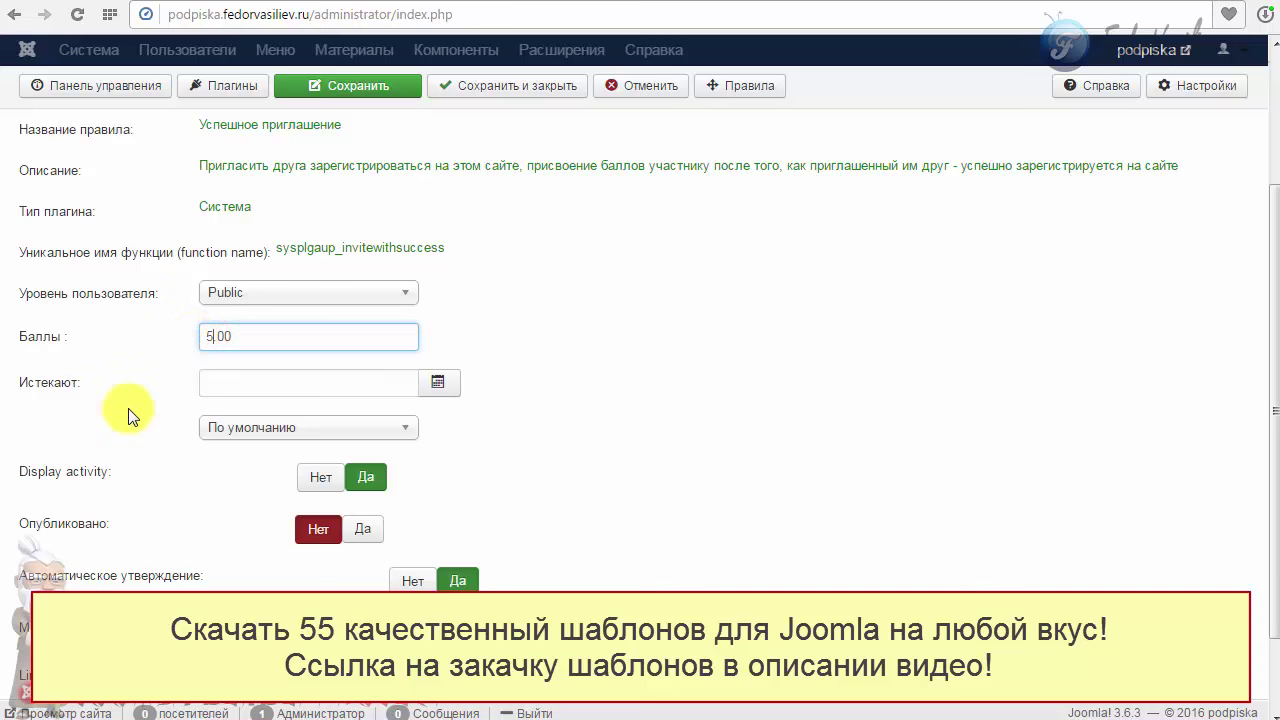
mouse_move(54, 383)
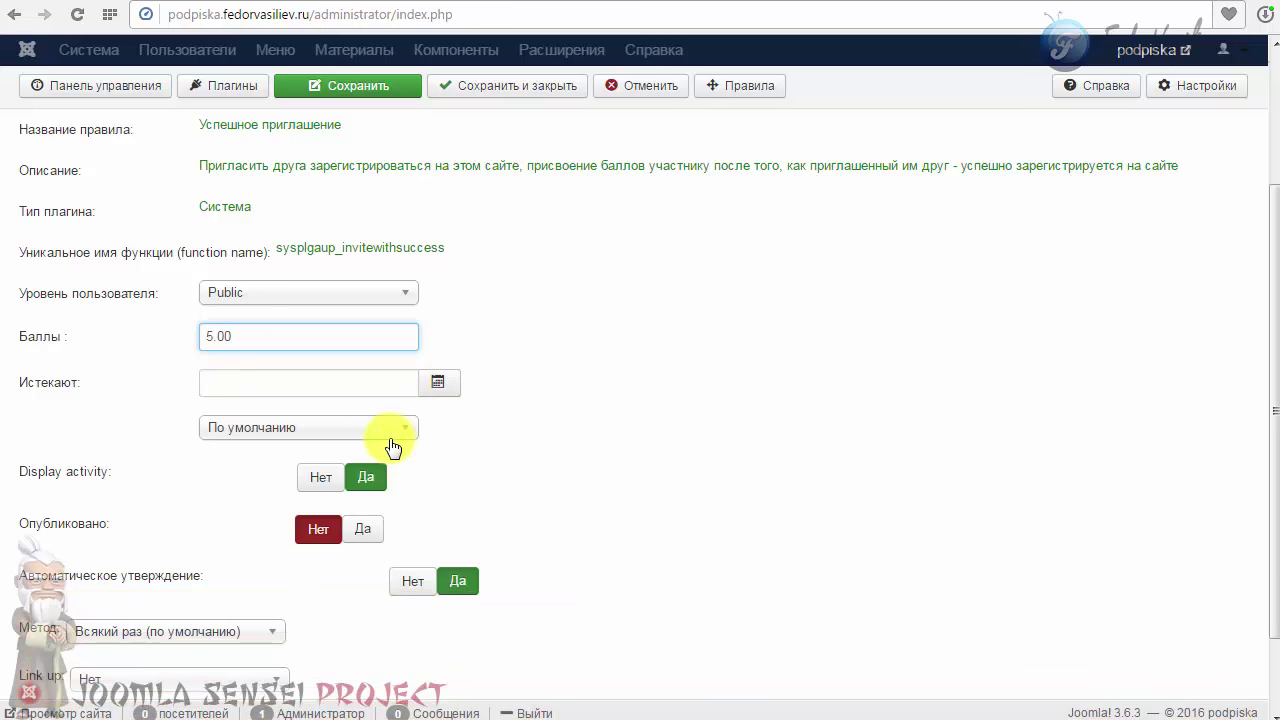
click(362, 528)
scroll(560, 500, down, 1)
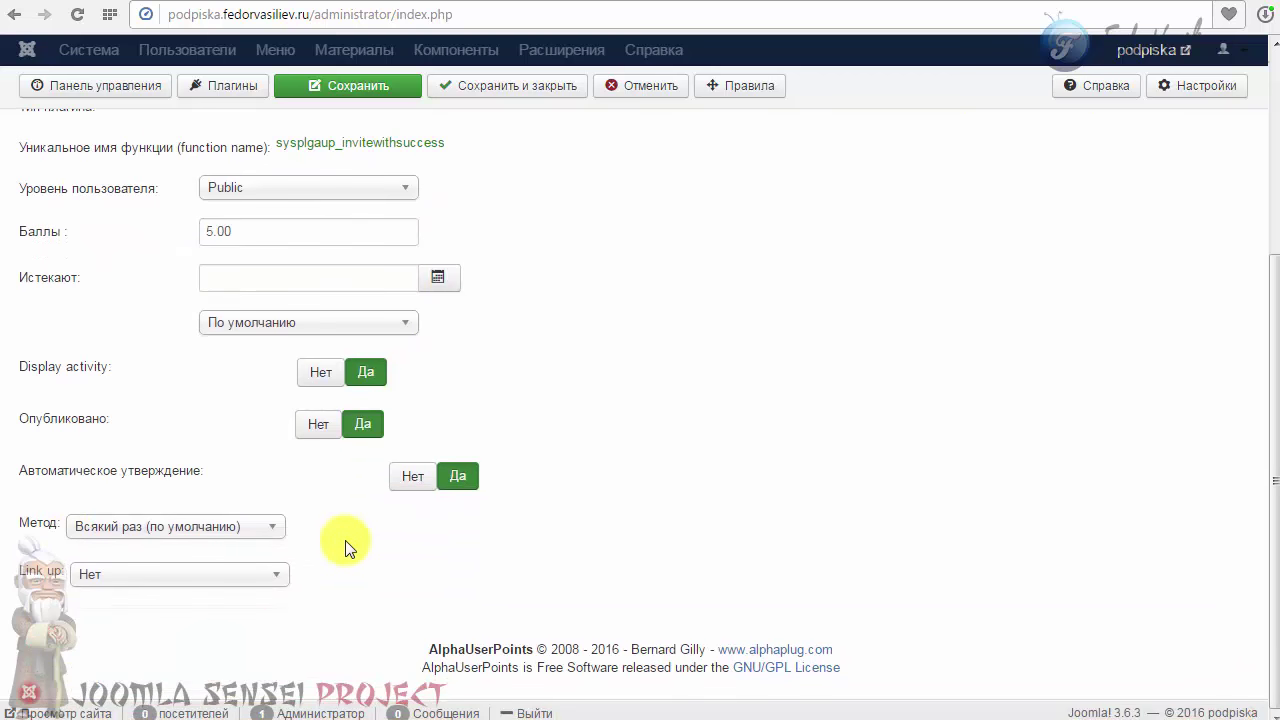
scroll(457, 514, up, 3)
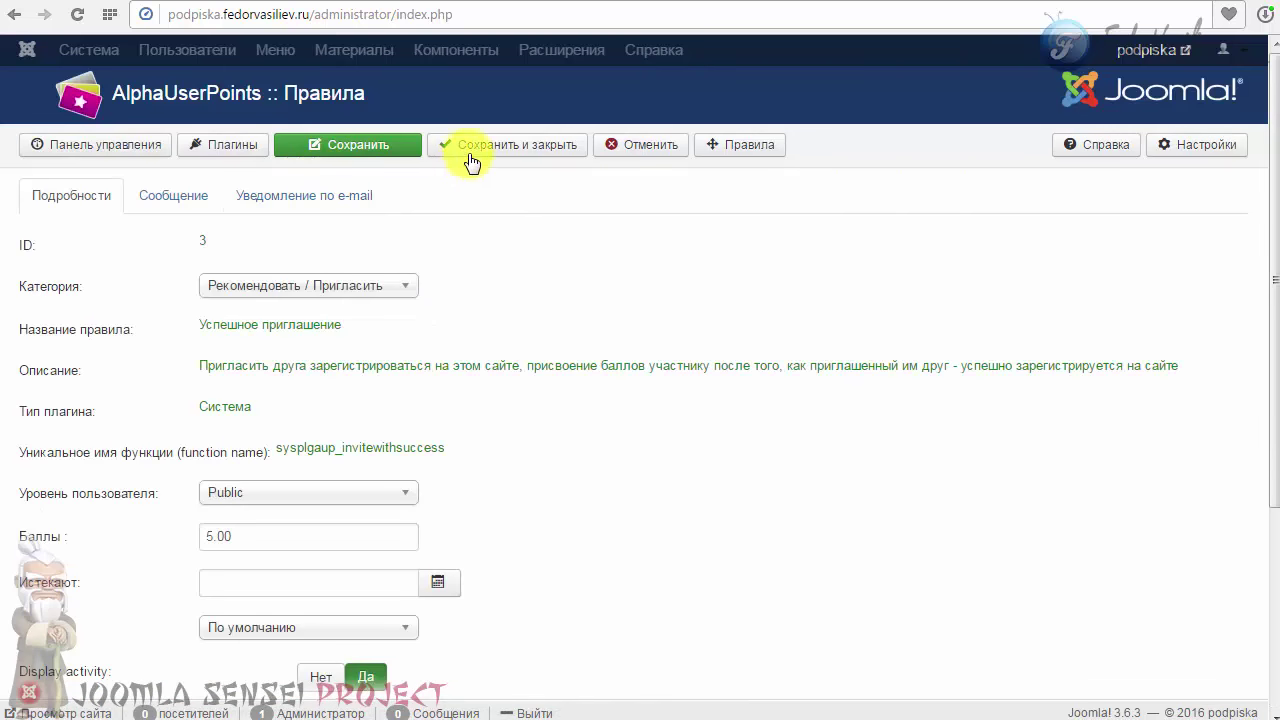
click(474, 145)
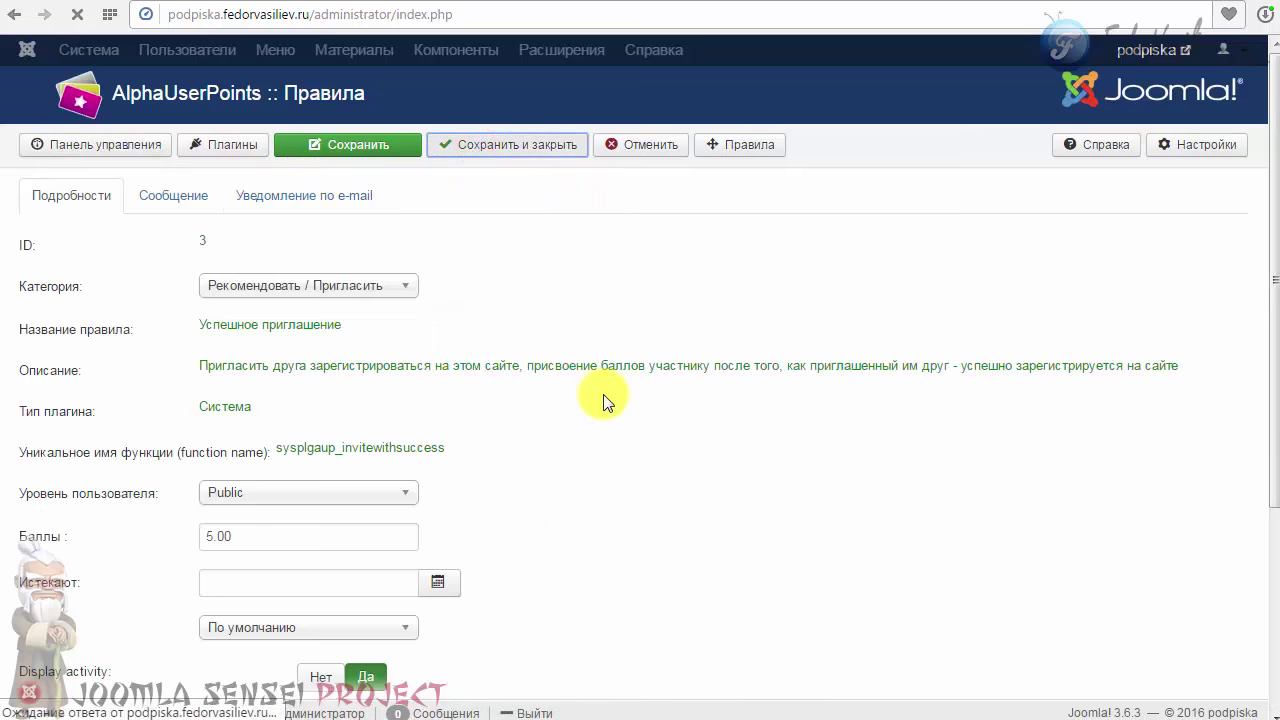
scroll(590, 398, up, 2)
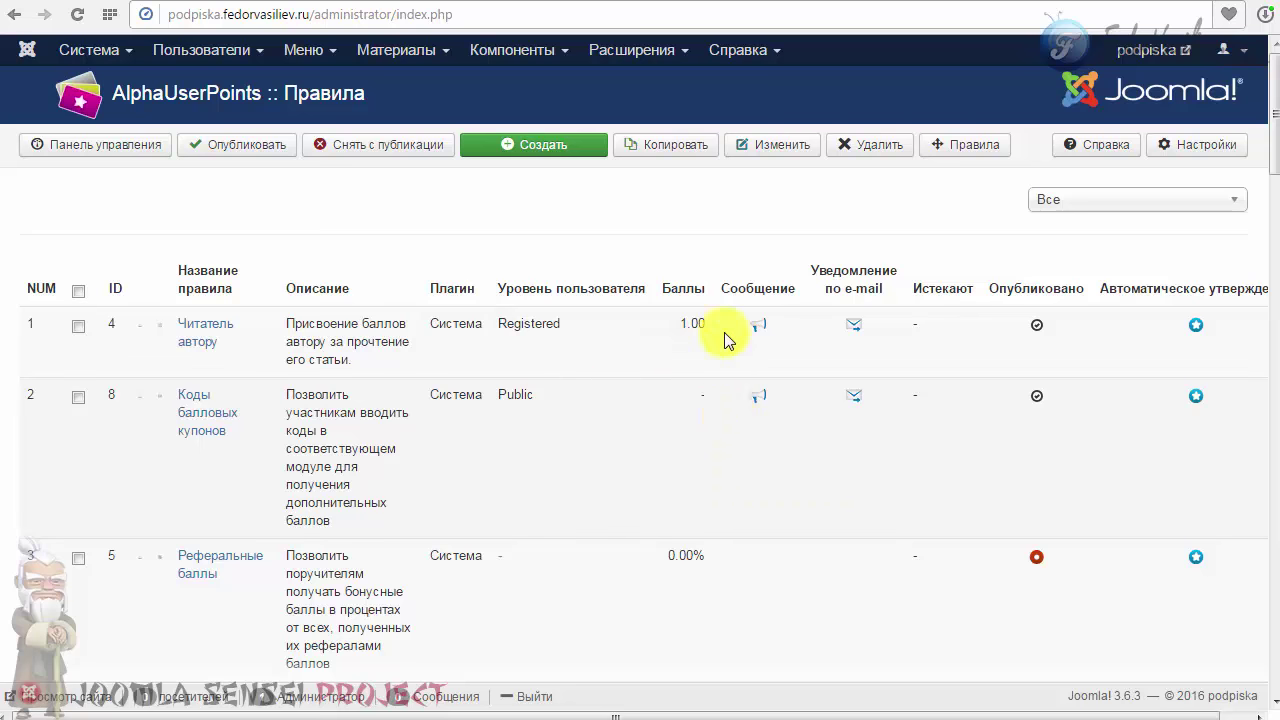
Step: Switch to the site front end and open the Профиль page
click(838, 5)
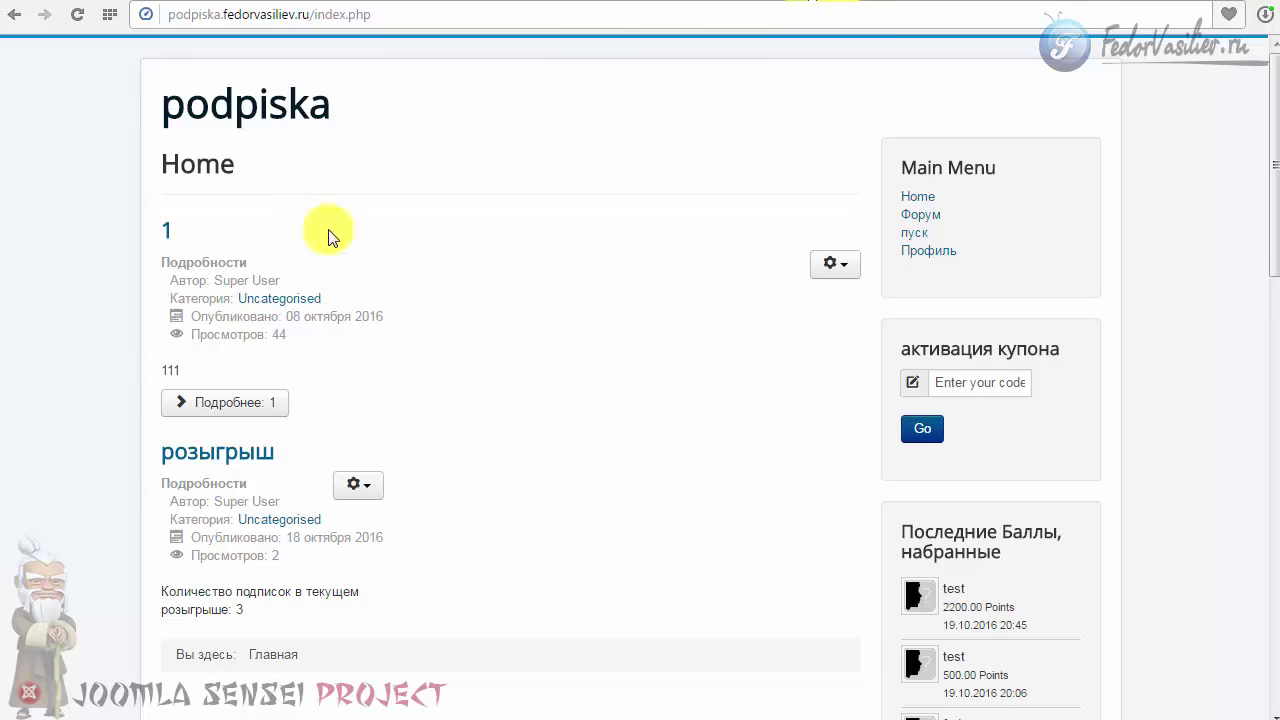
scroll(765, 335, down, 10)
scroll(997, 335, down, 2)
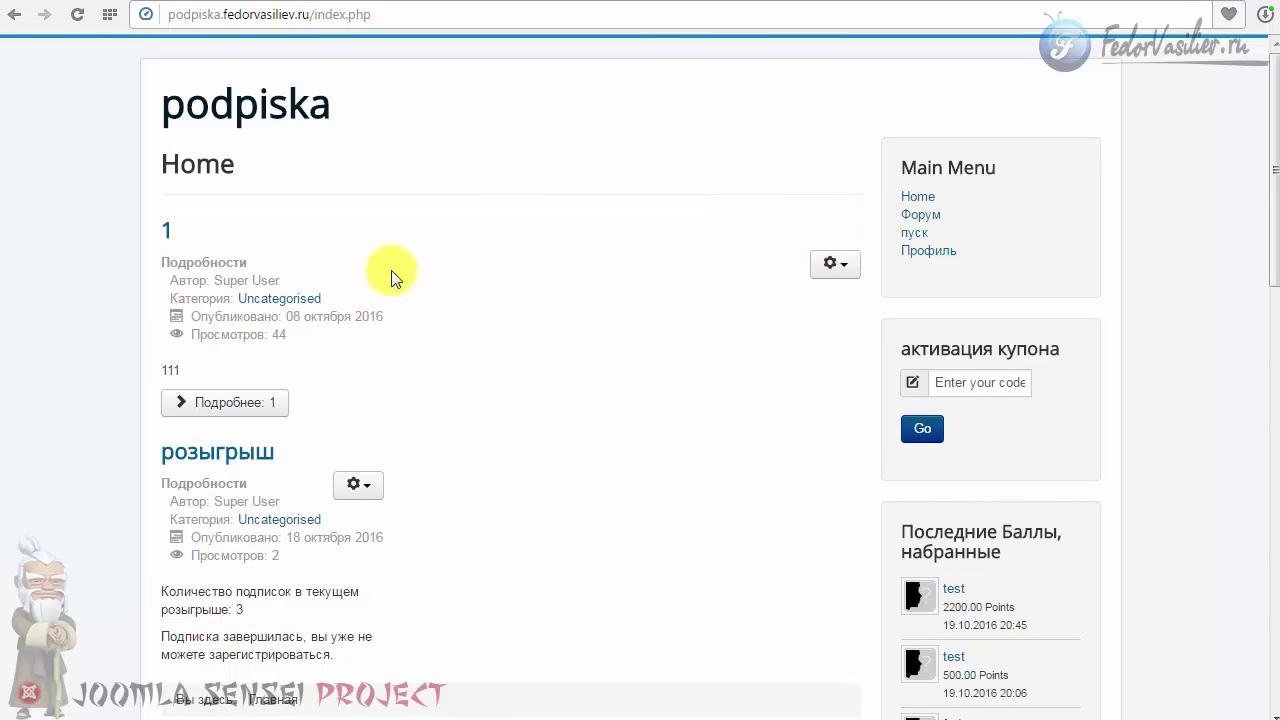
click(930, 251)
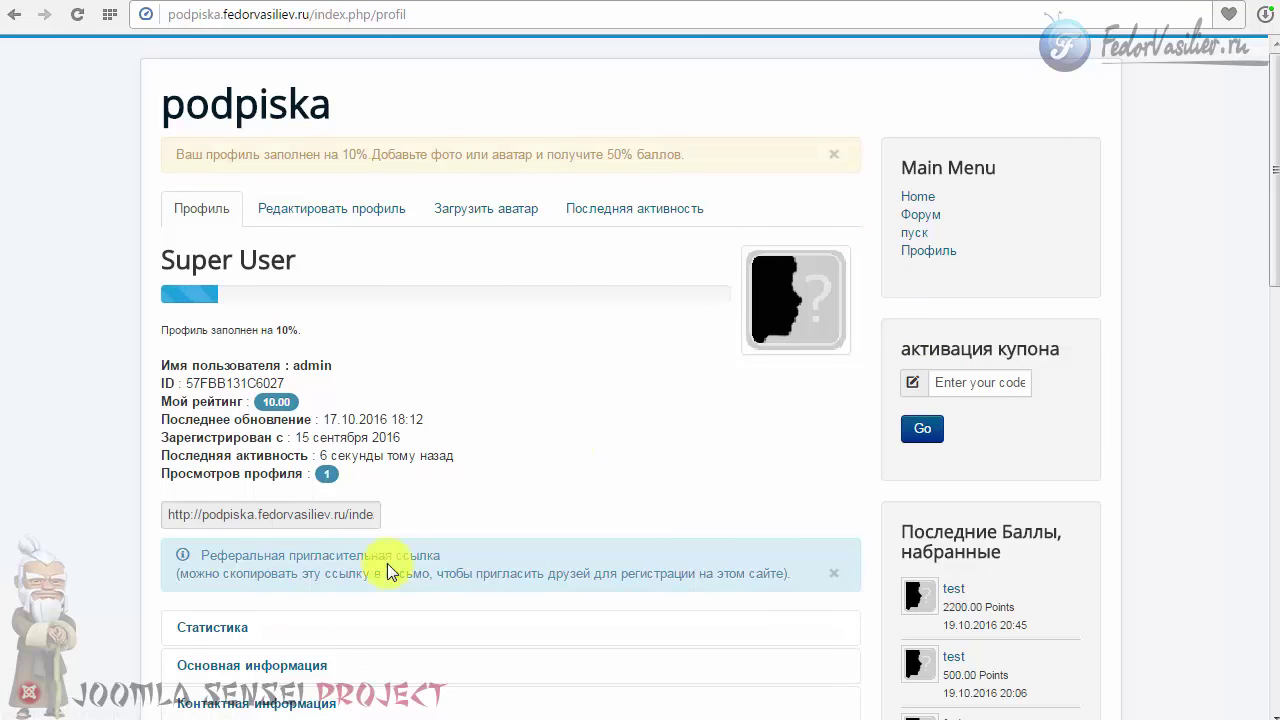
Step: Copy the referral invitation link from the profile page, then log out
click(207, 521)
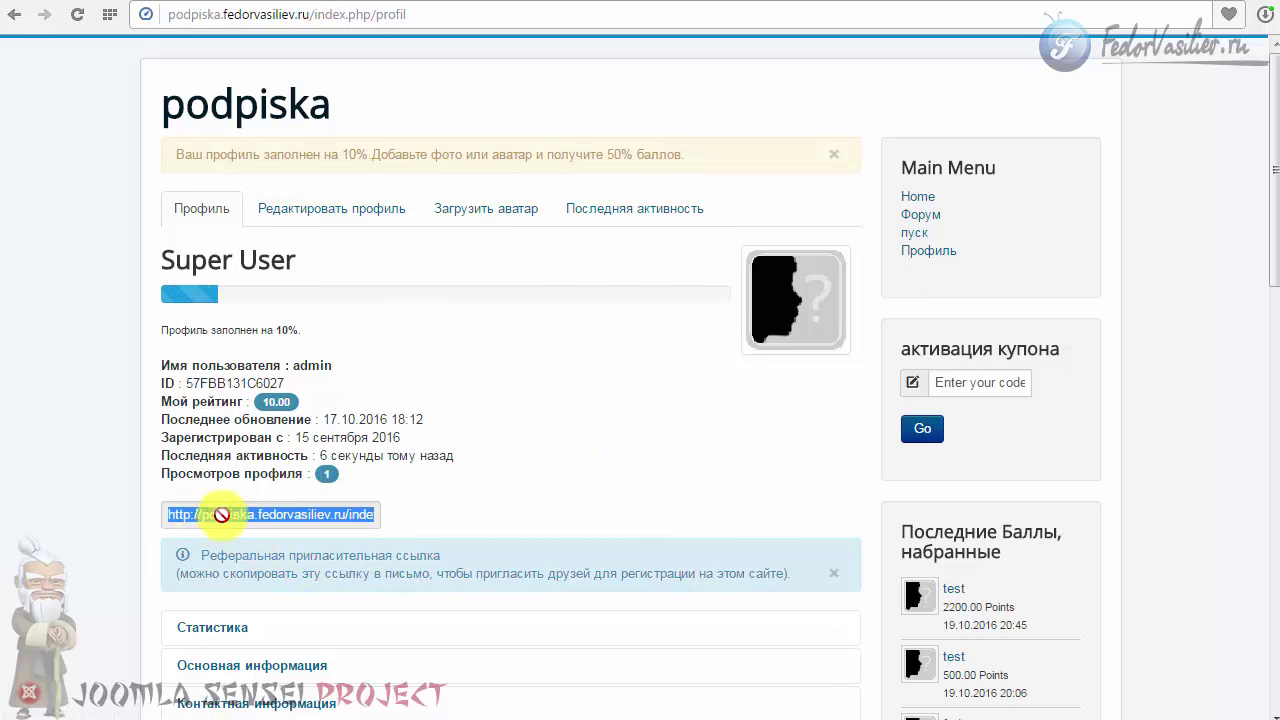
click(420, 517)
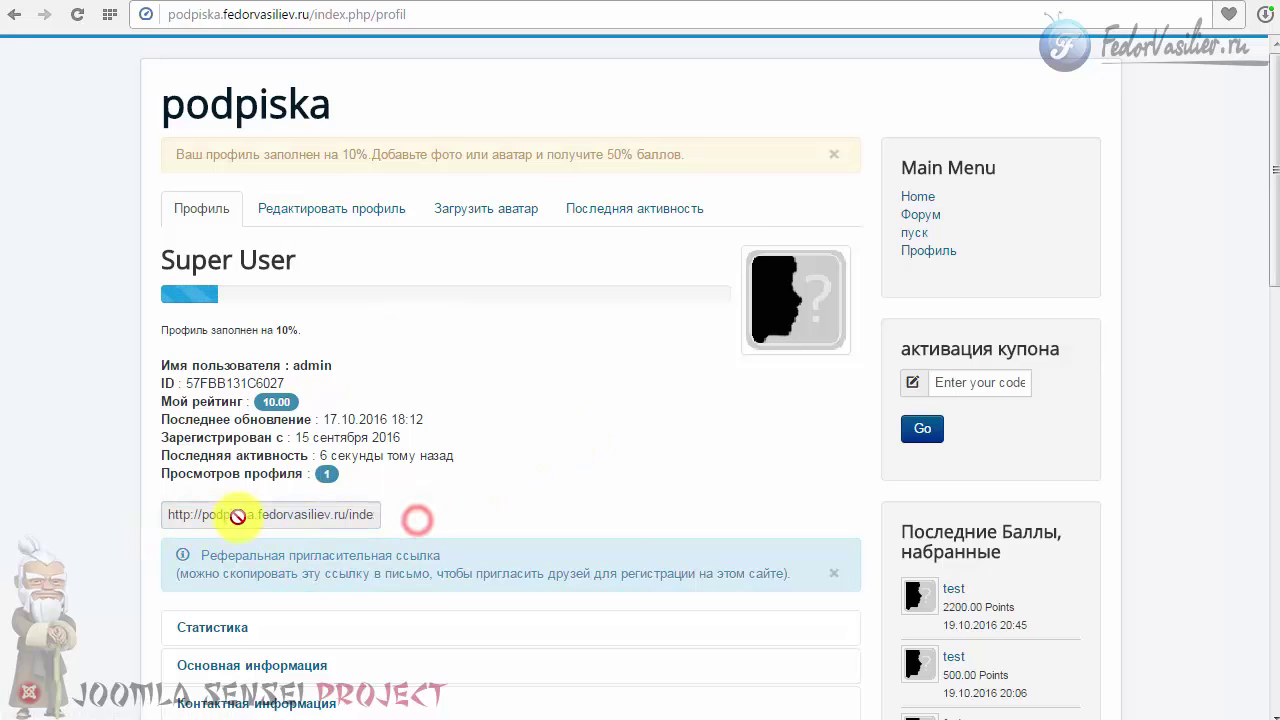
click(255, 517)
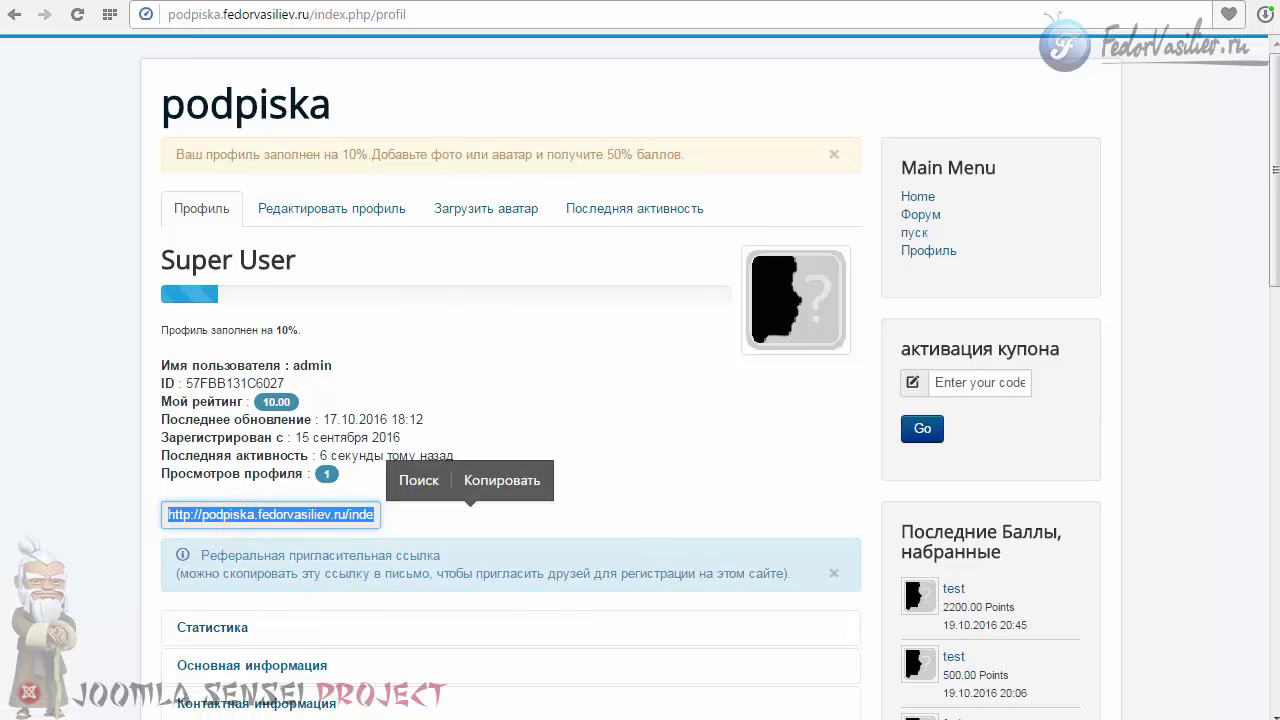
click(200, 555)
drag(200, 555, 423, 586)
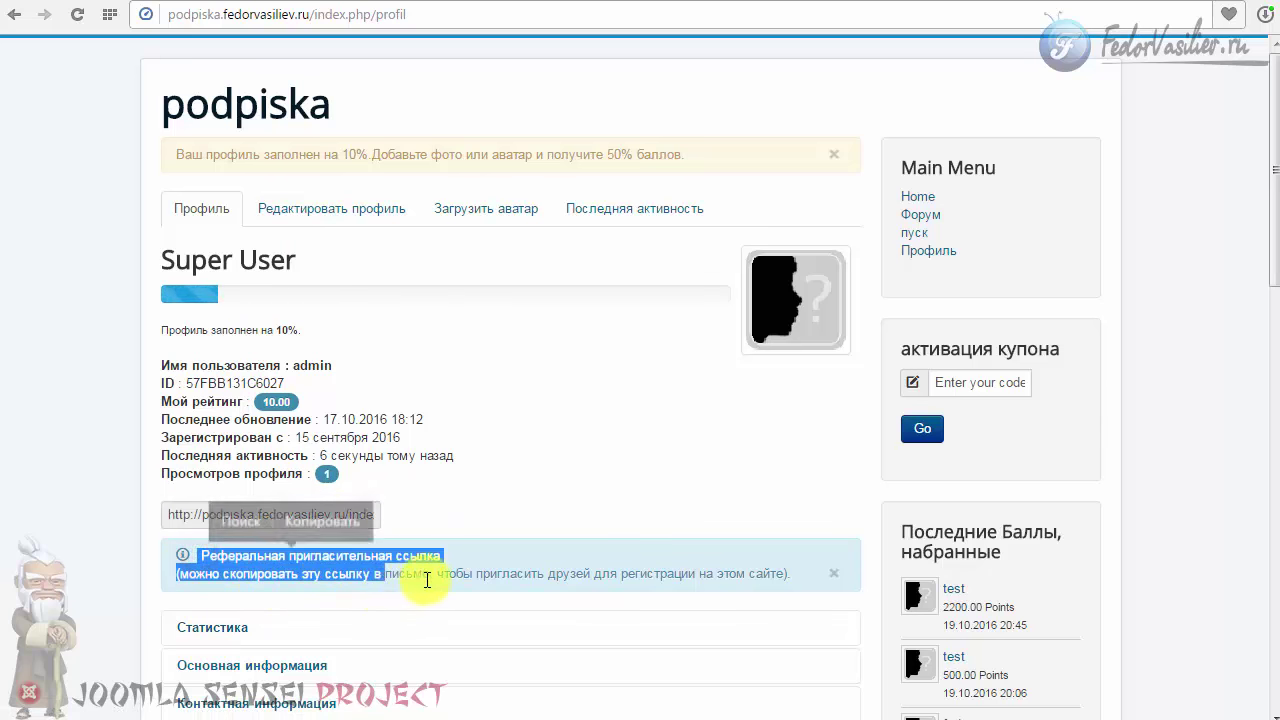
click(425, 580)
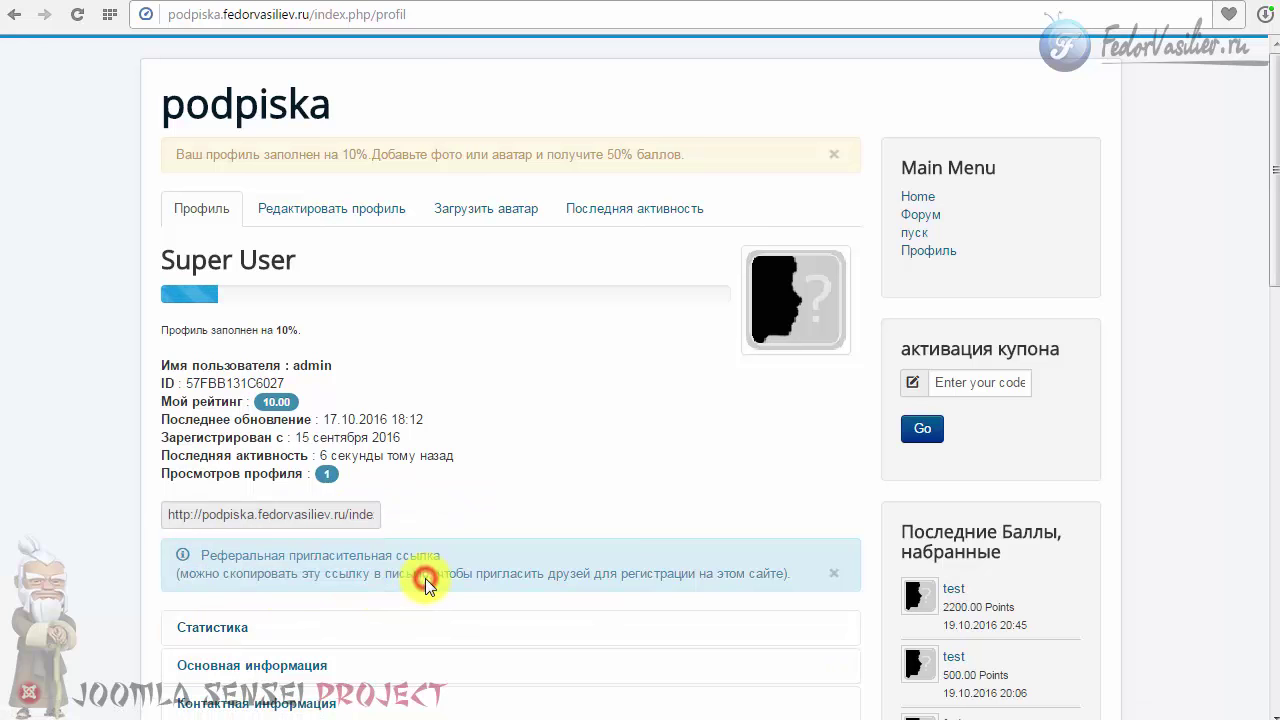
click(319, 404)
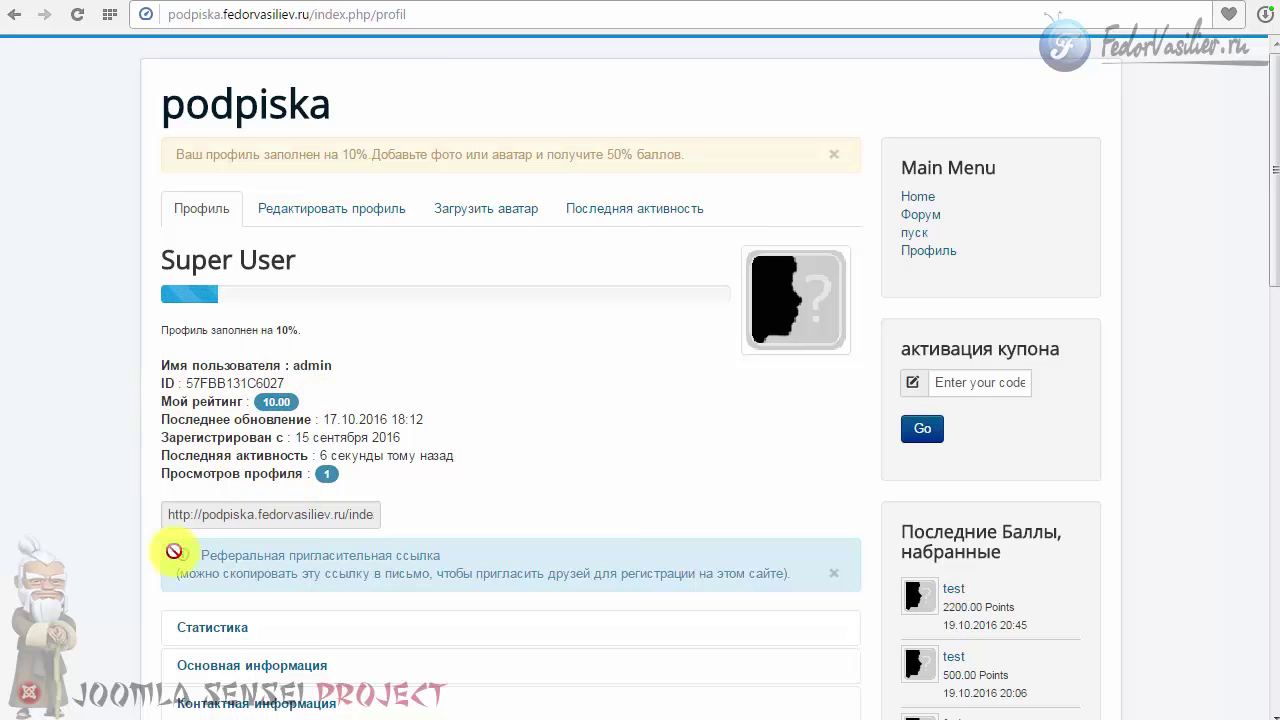
drag(252, 402, 398, 407)
click(271, 512)
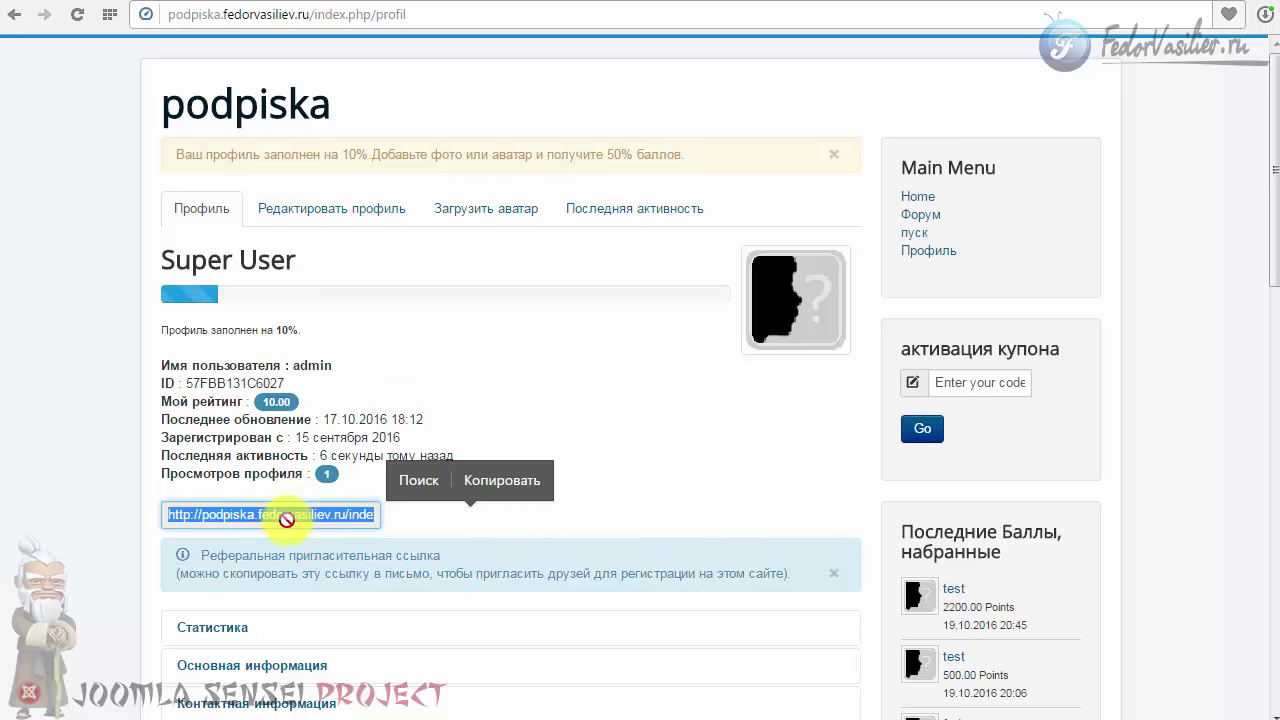
right_click(286, 518)
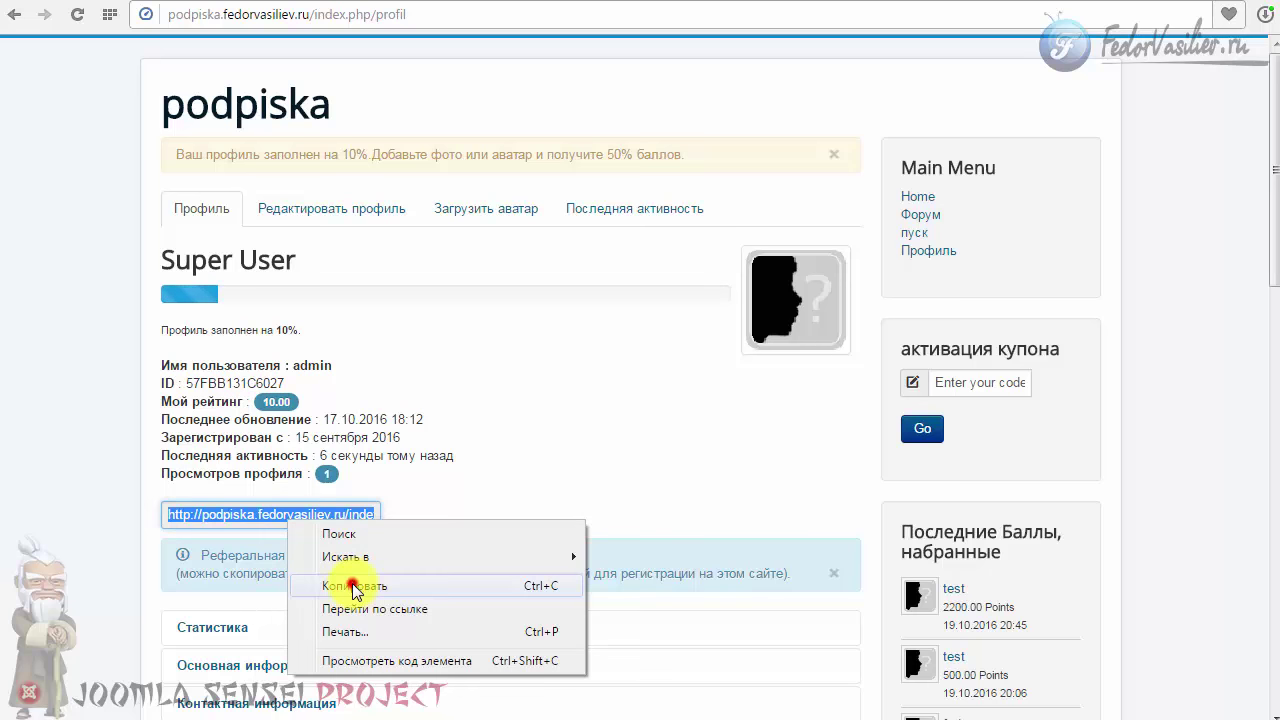
click(353, 588)
scroll(640, 560, down, 10)
click(931, 549)
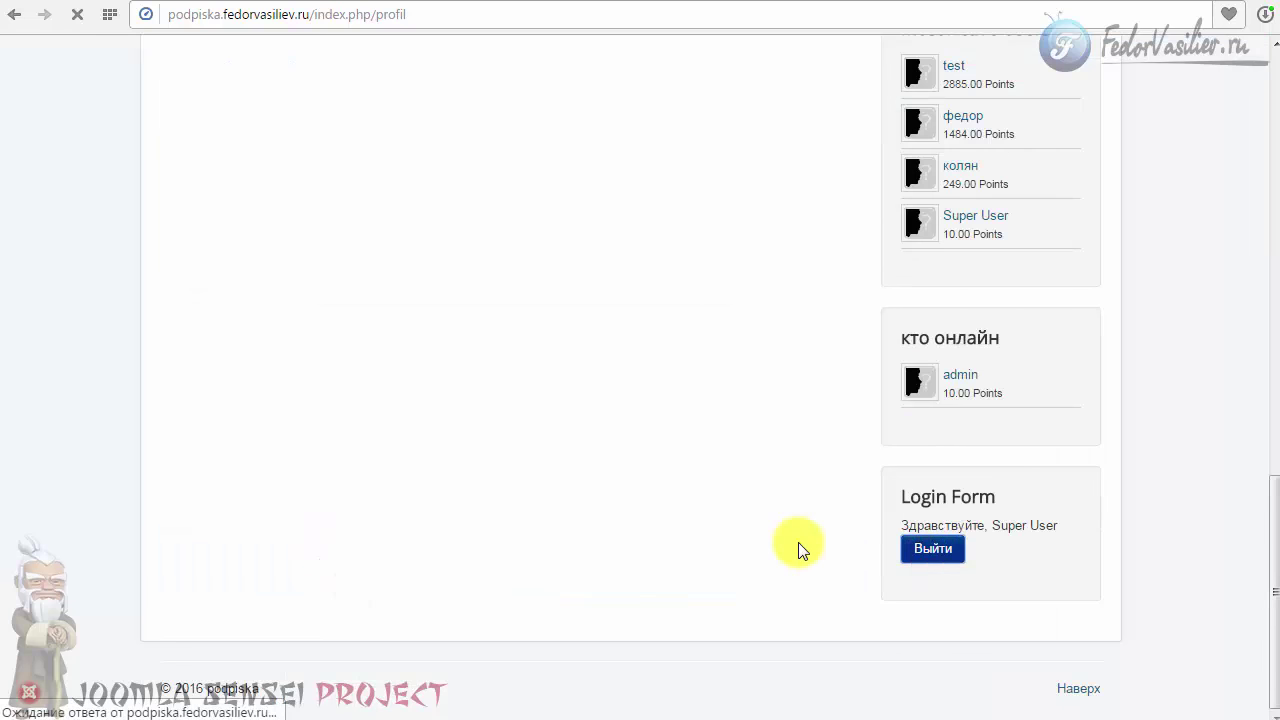
Step: Open the copied referral link in the address bar and submit the registration form
click(216, 14)
right_click(214, 14)
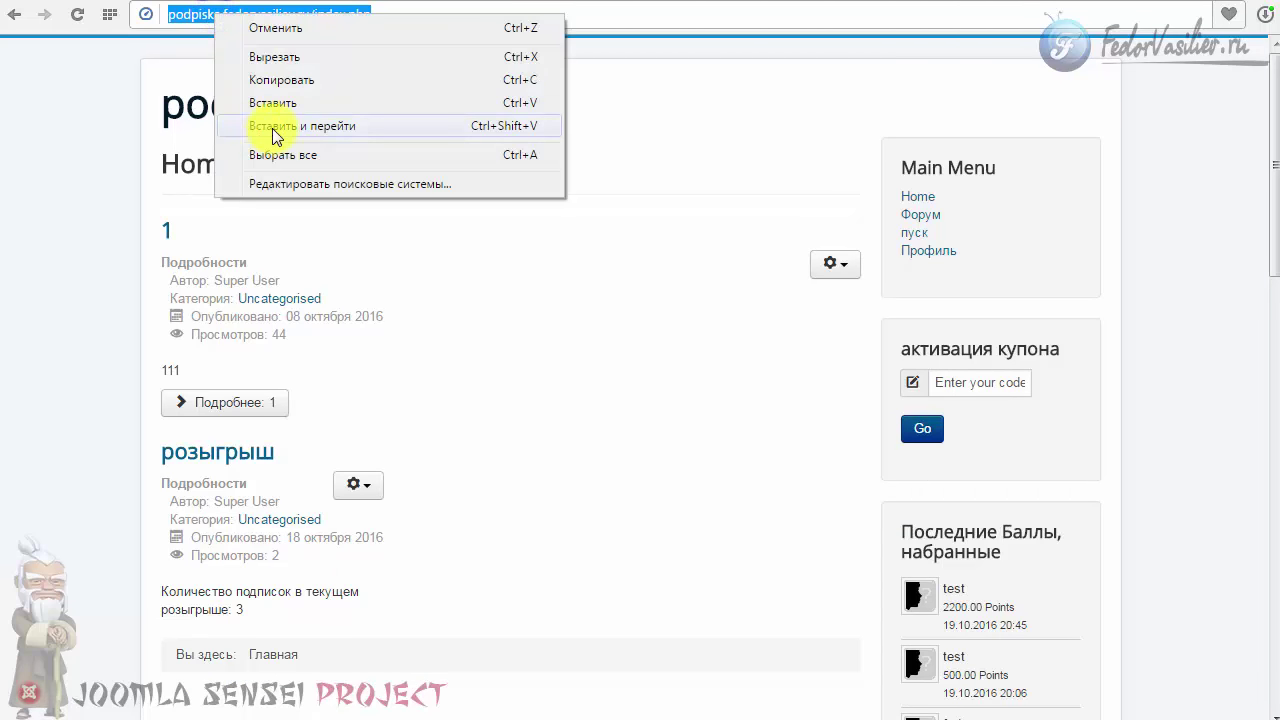
click(275, 126)
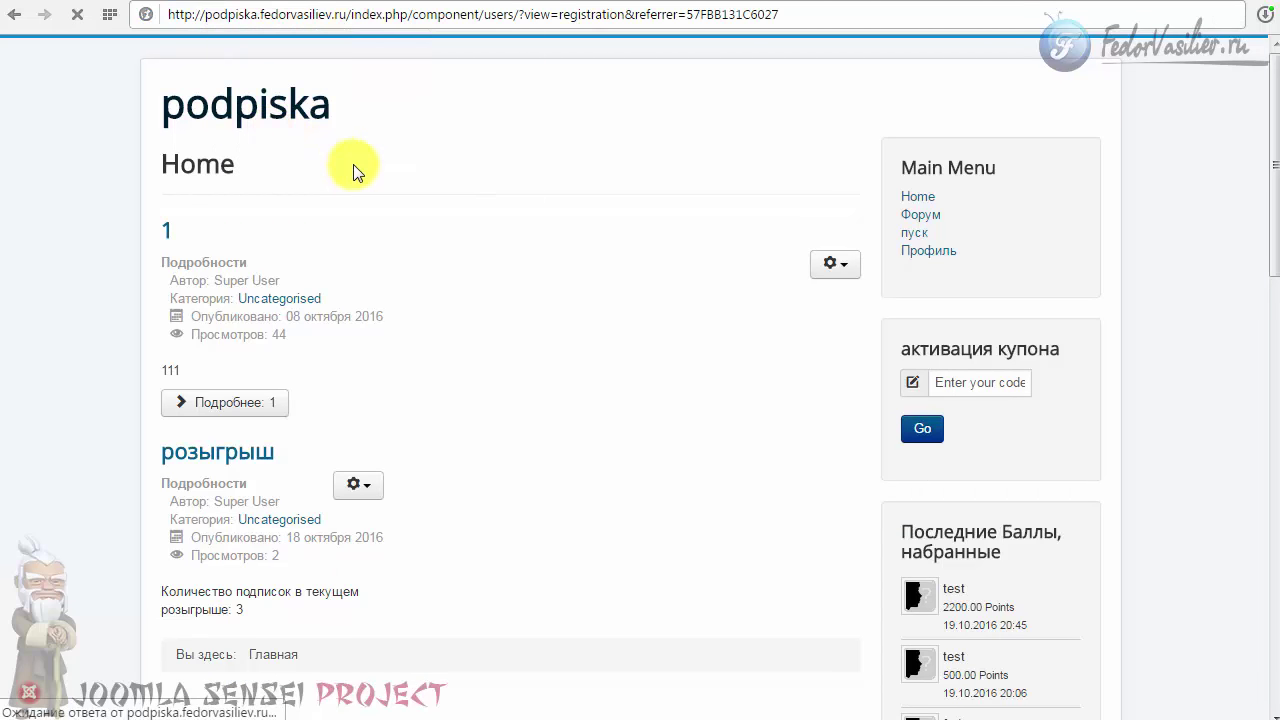
scroll(100, 287, down, 1)
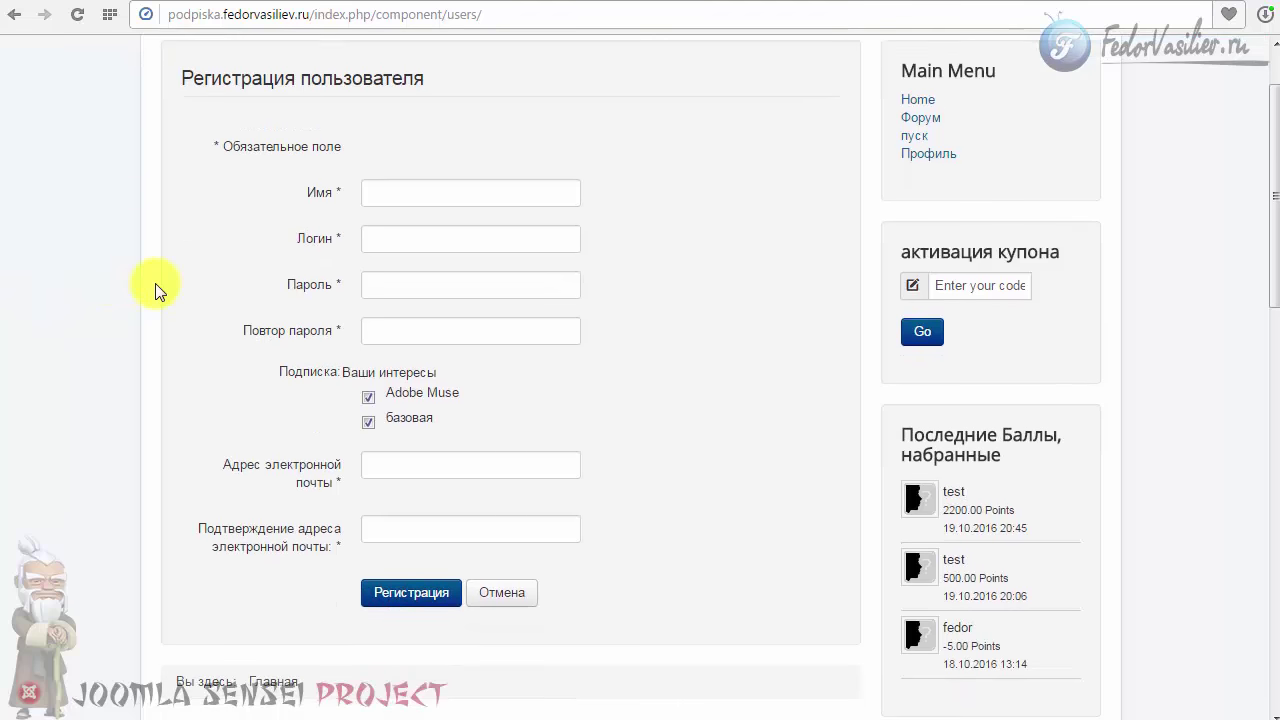
scroll(214, 450, up, 1)
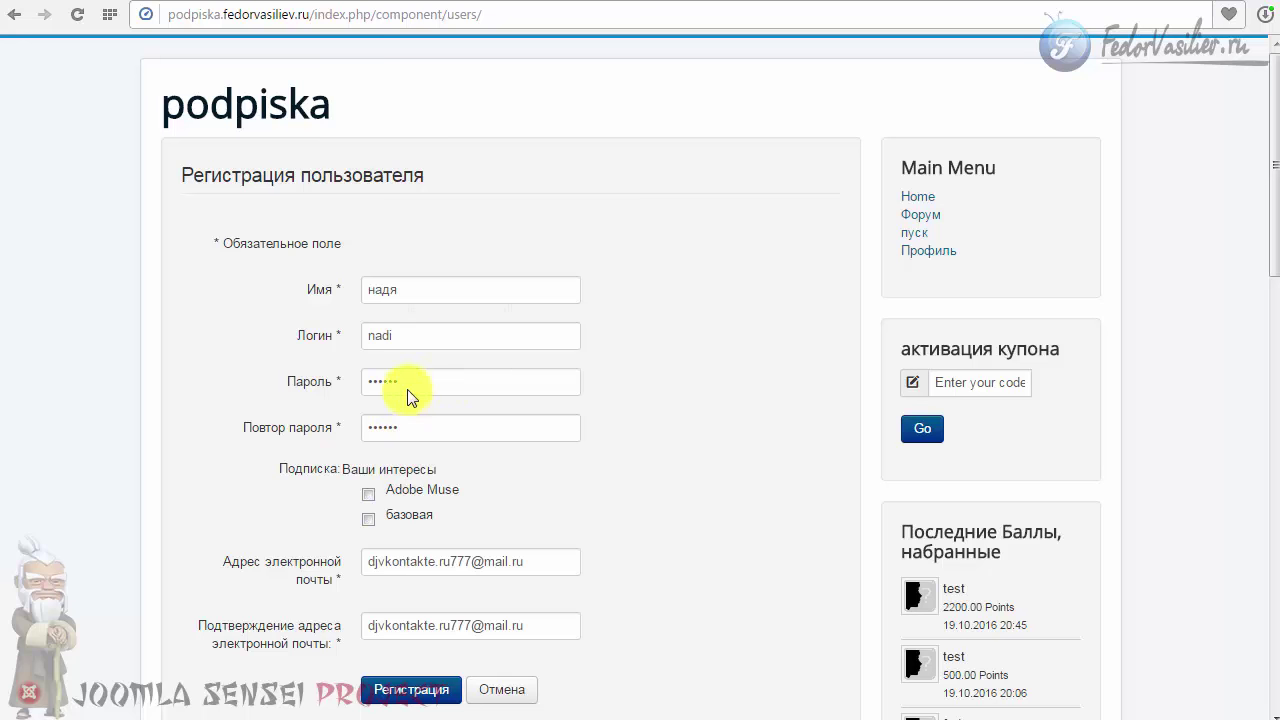
click(407, 697)
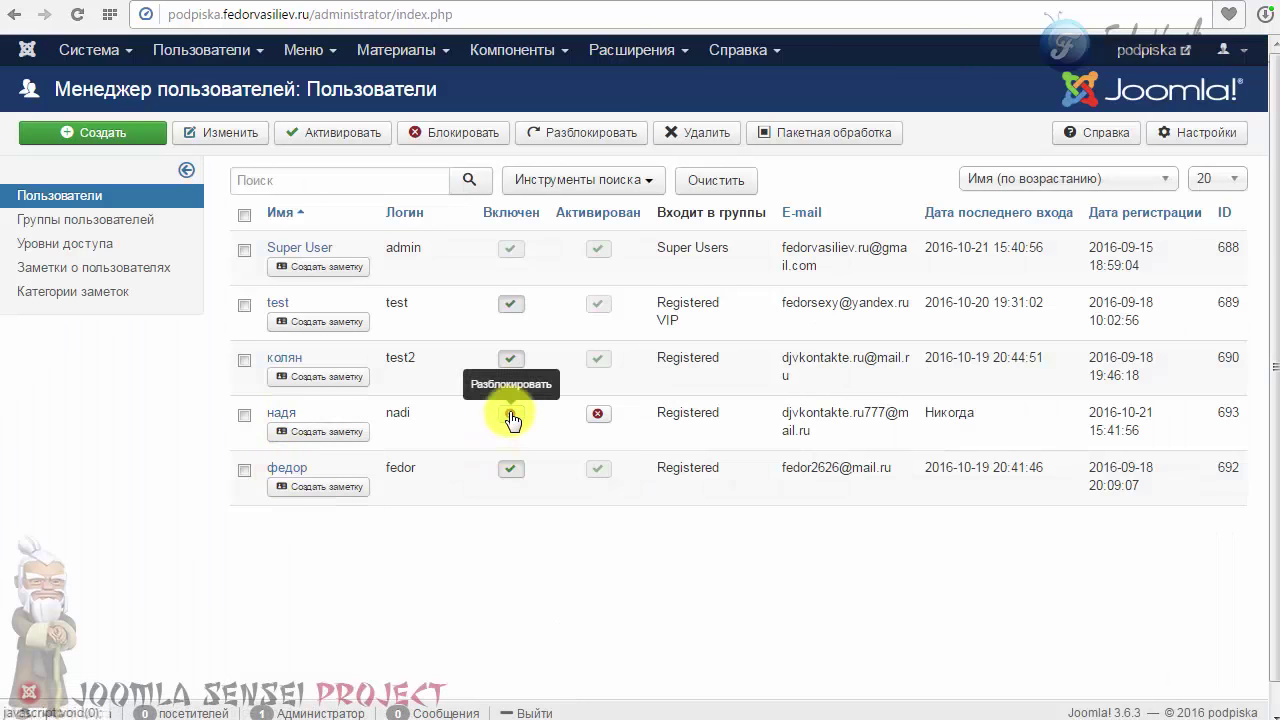
Step: Enable and activate the newly registered user's account
click(512, 420)
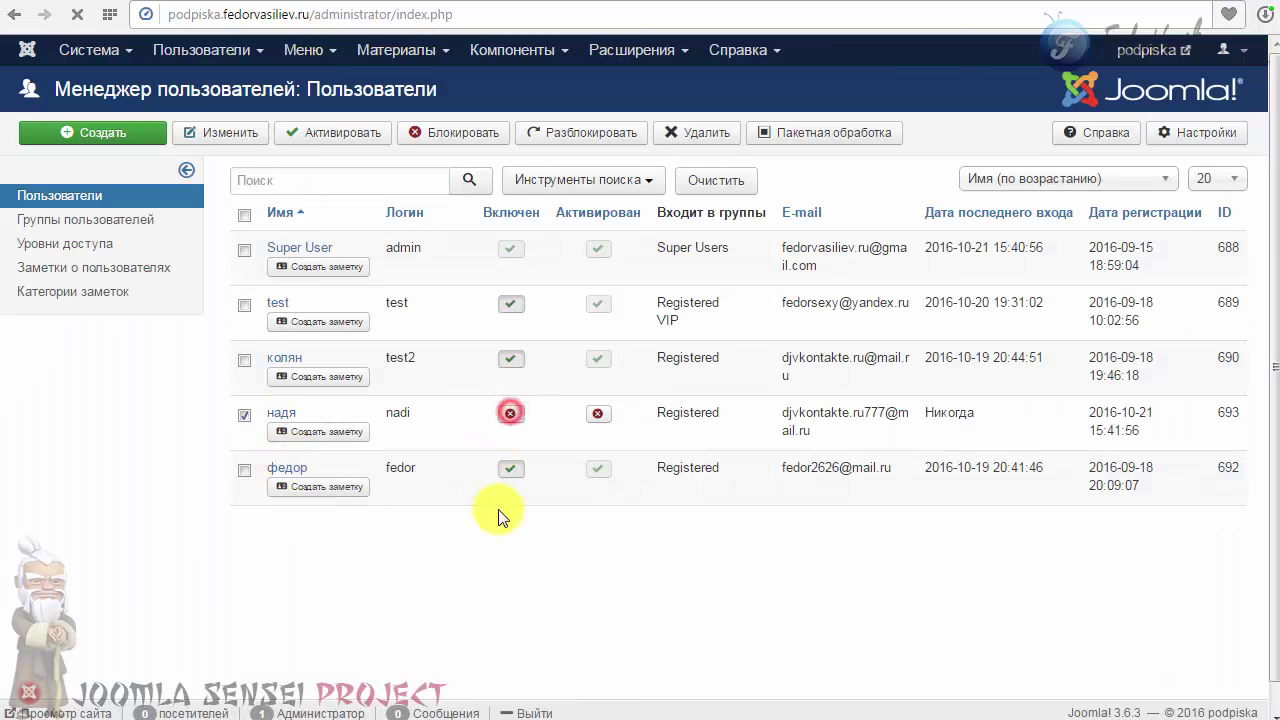
click(597, 495)
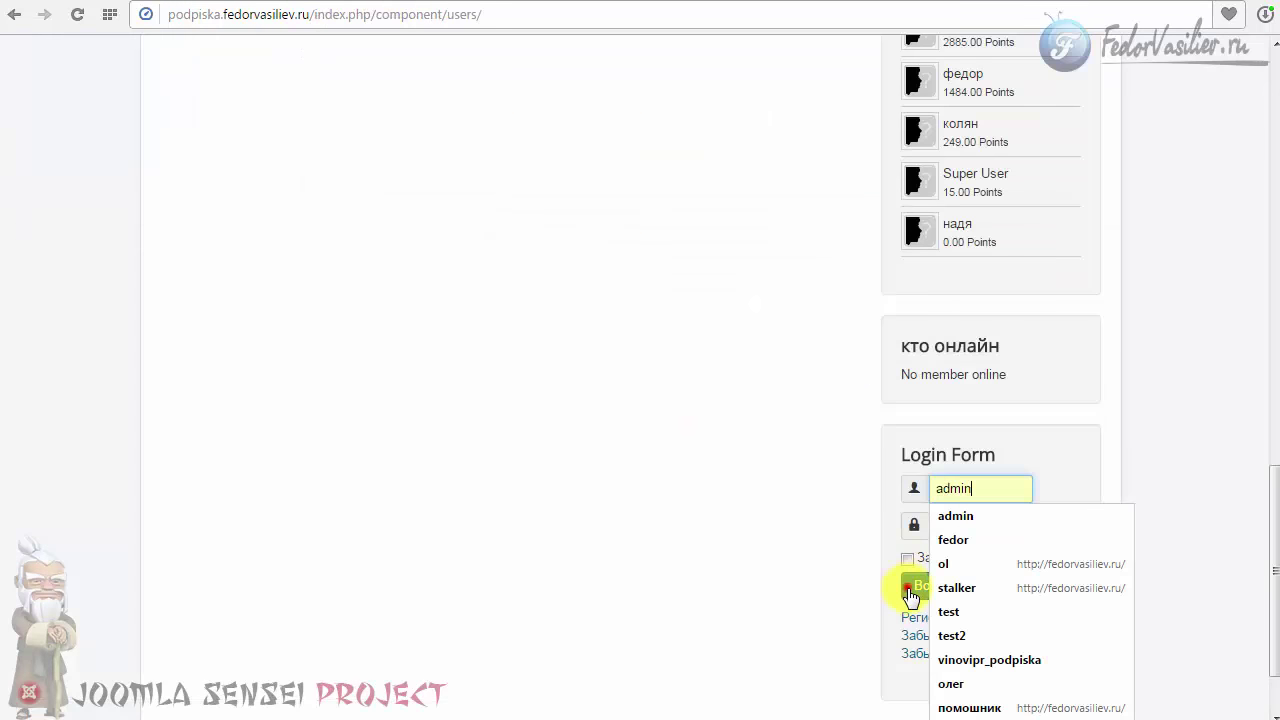
click(910, 588)
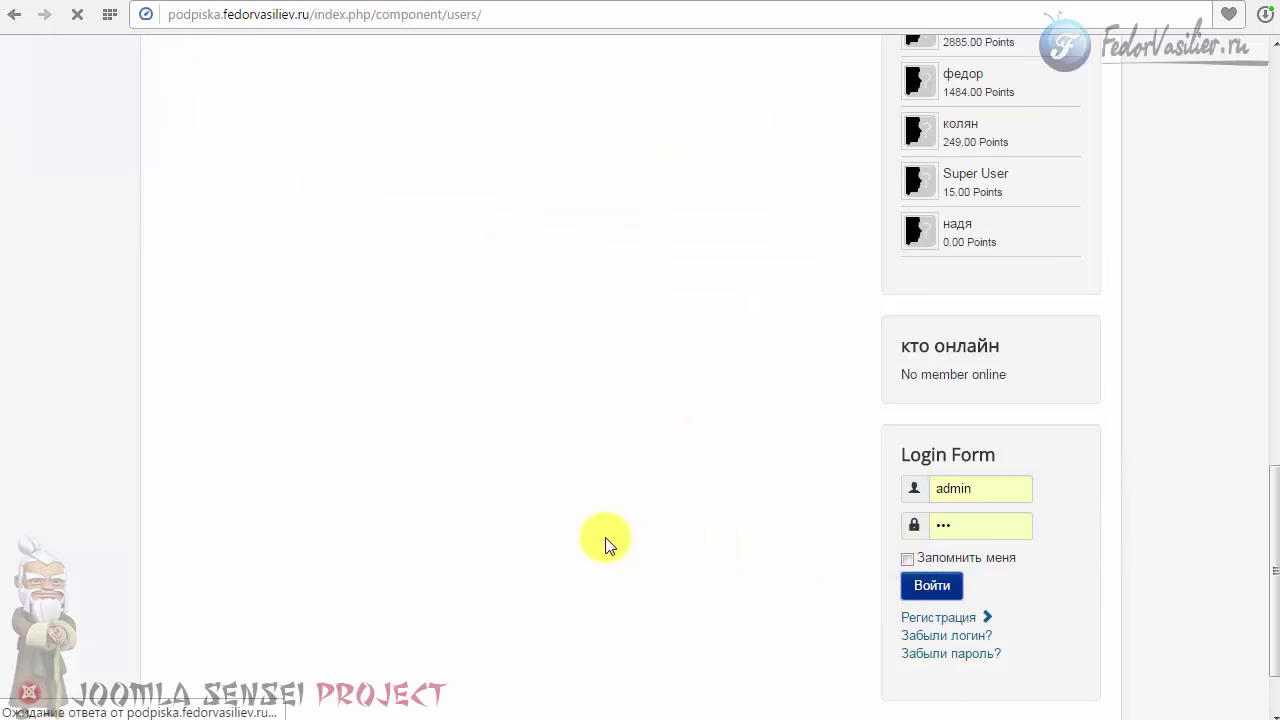
Step: Check the profile's 15.00 rating and the 5.00-point successful-invitation entry in activity
click(920, 250)
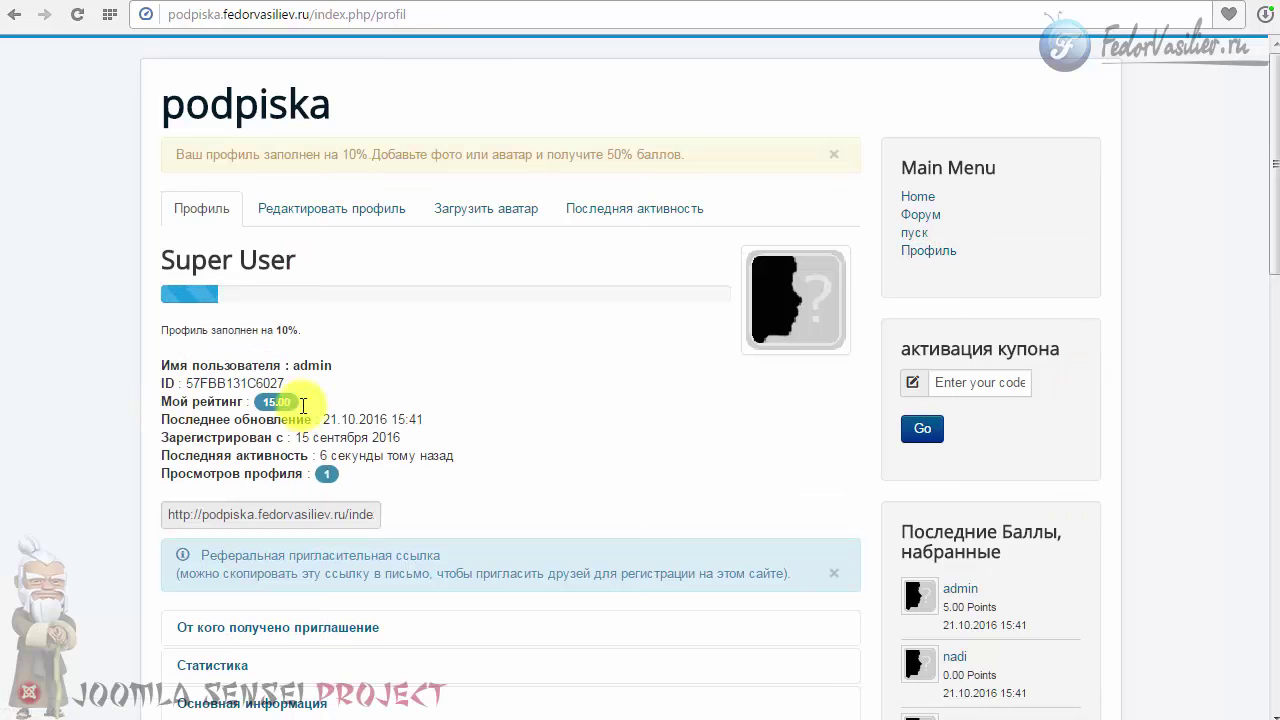
click(262, 400)
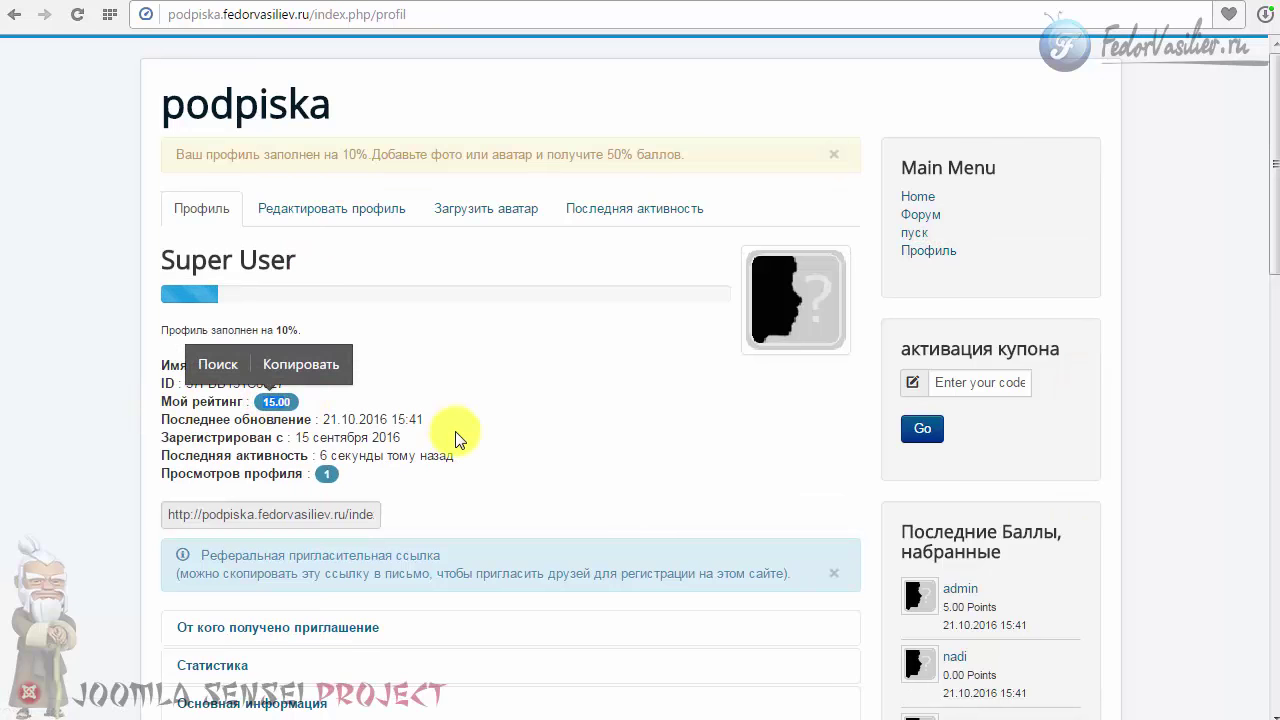
scroll(455, 438, down, 3)
scroll(458, 441, down, 3)
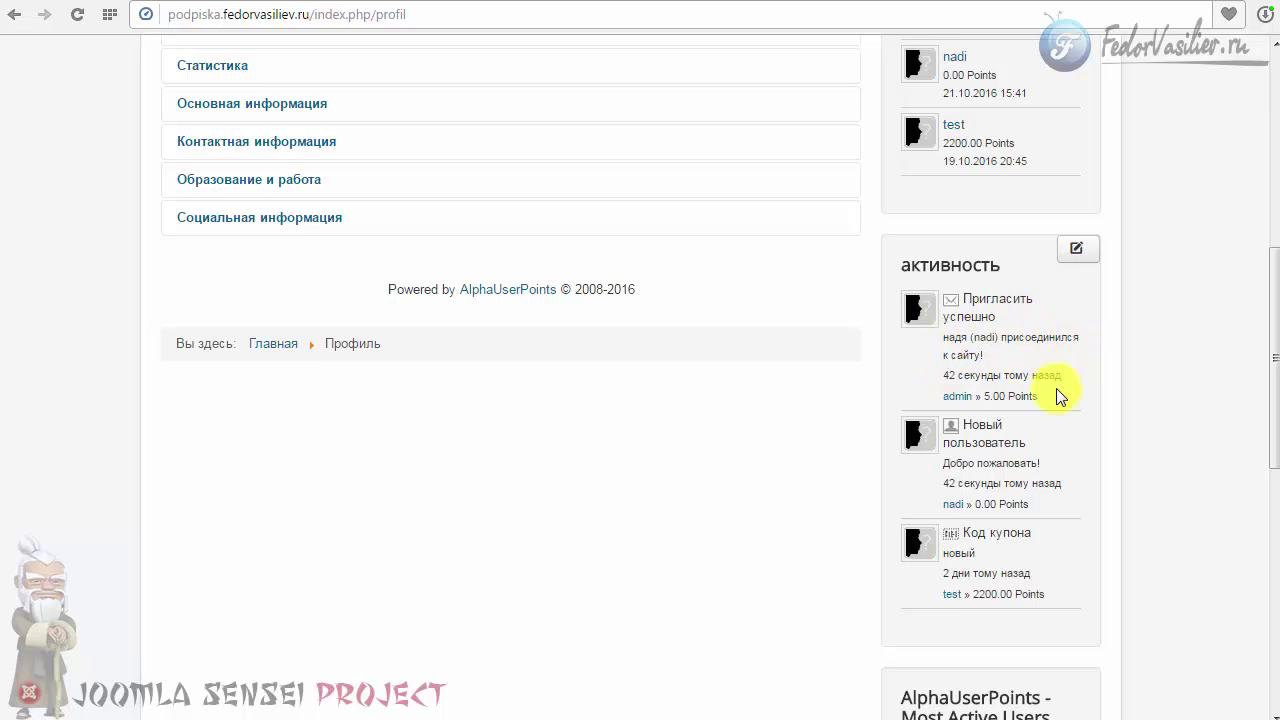
drag(941, 375, 1073, 383)
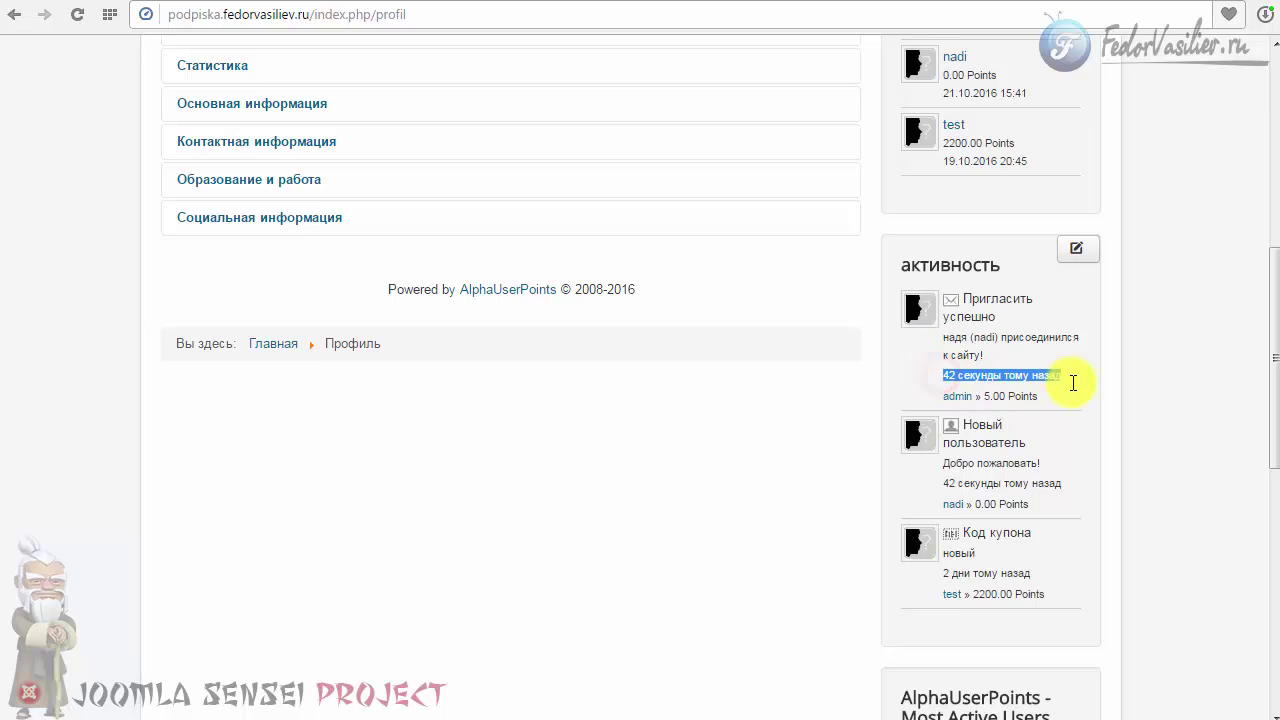
click(1075, 381)
click(1064, 400)
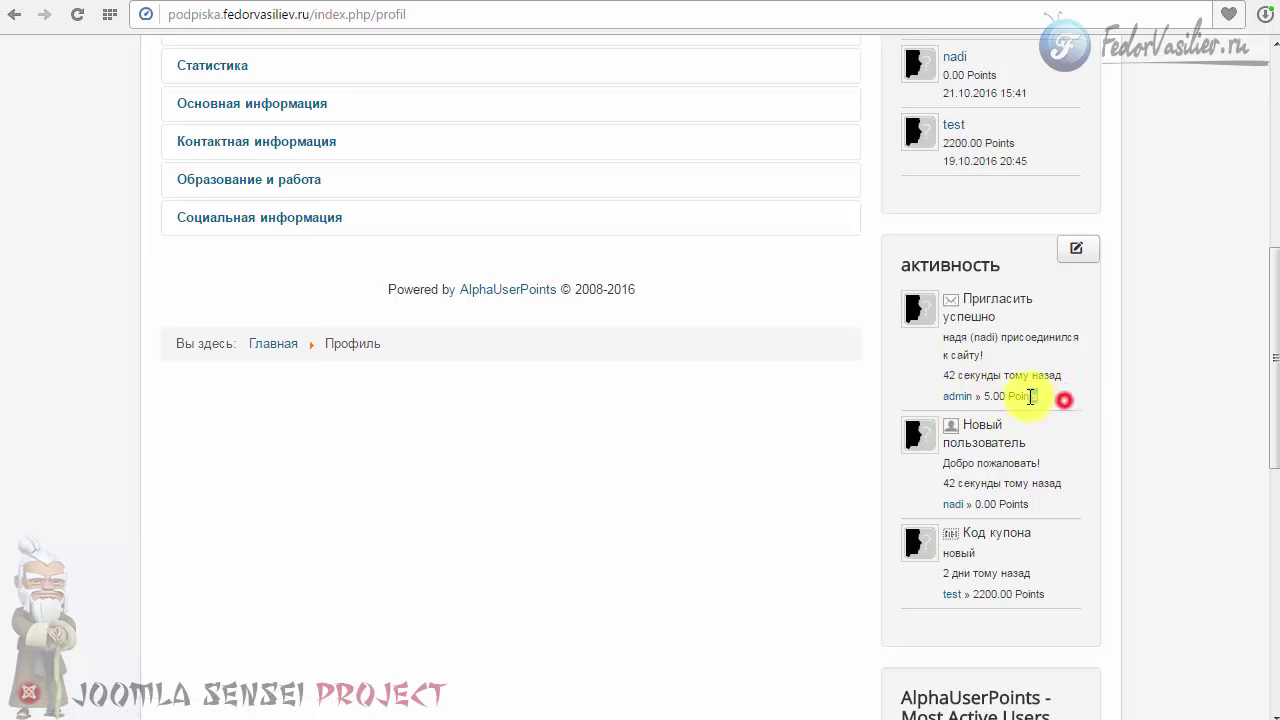
mouse_move(1030, 397)
mouse_down()
mouse_move(914, 300)
mouse_move(1051, 403)
mouse_up()
click(913, 357)
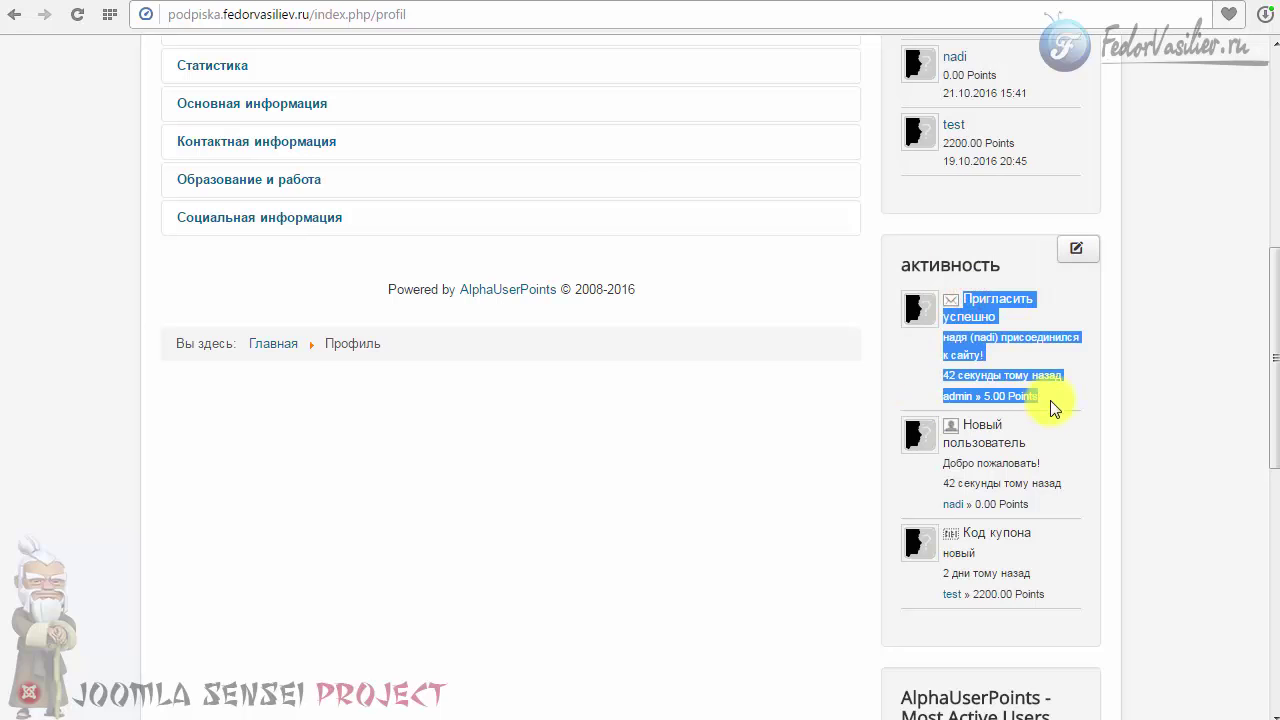
click(1051, 403)
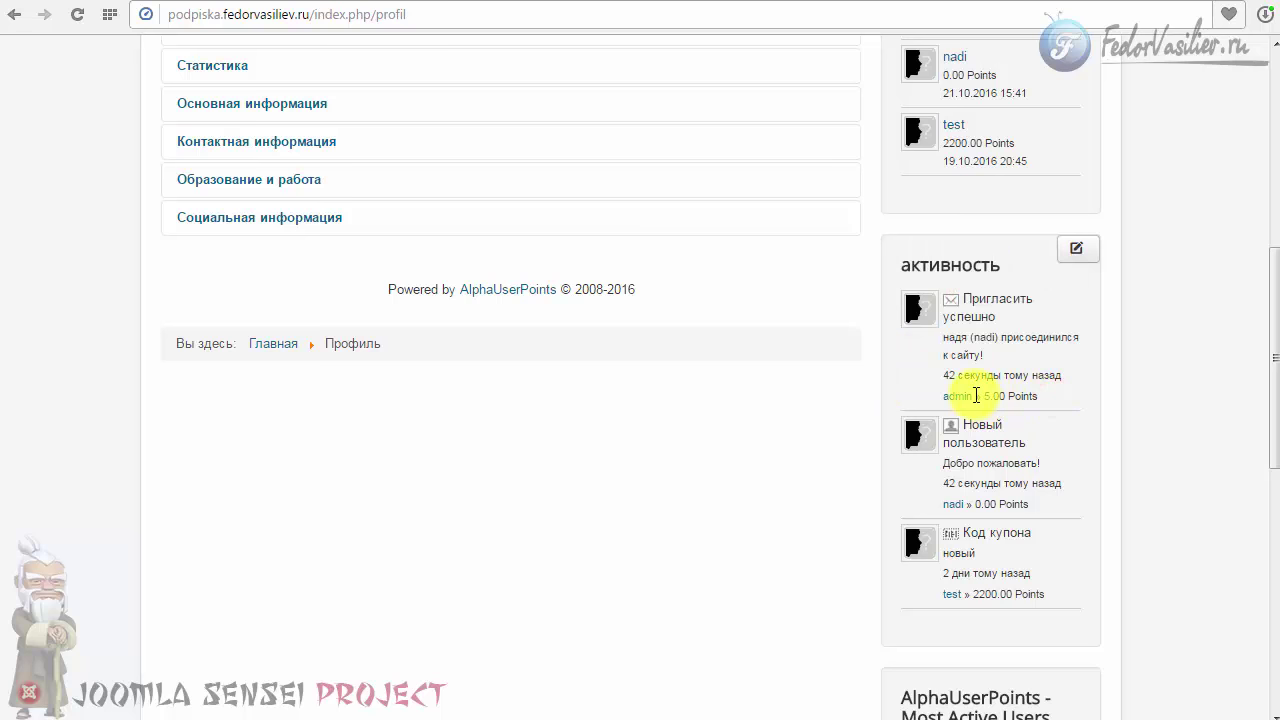
scroll(400, 370, up, 6)
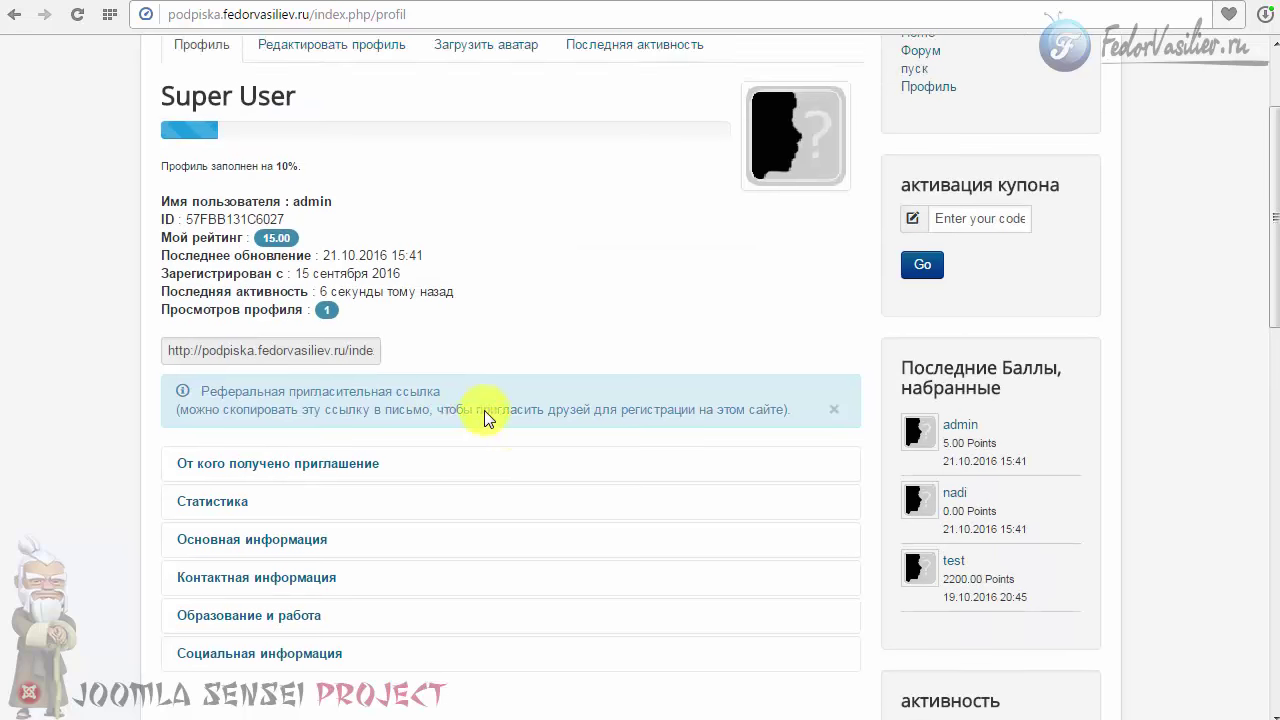
Step: Return to the administrator panel and list the Main Menu items via Меню > Main Menu
click(790, 3)
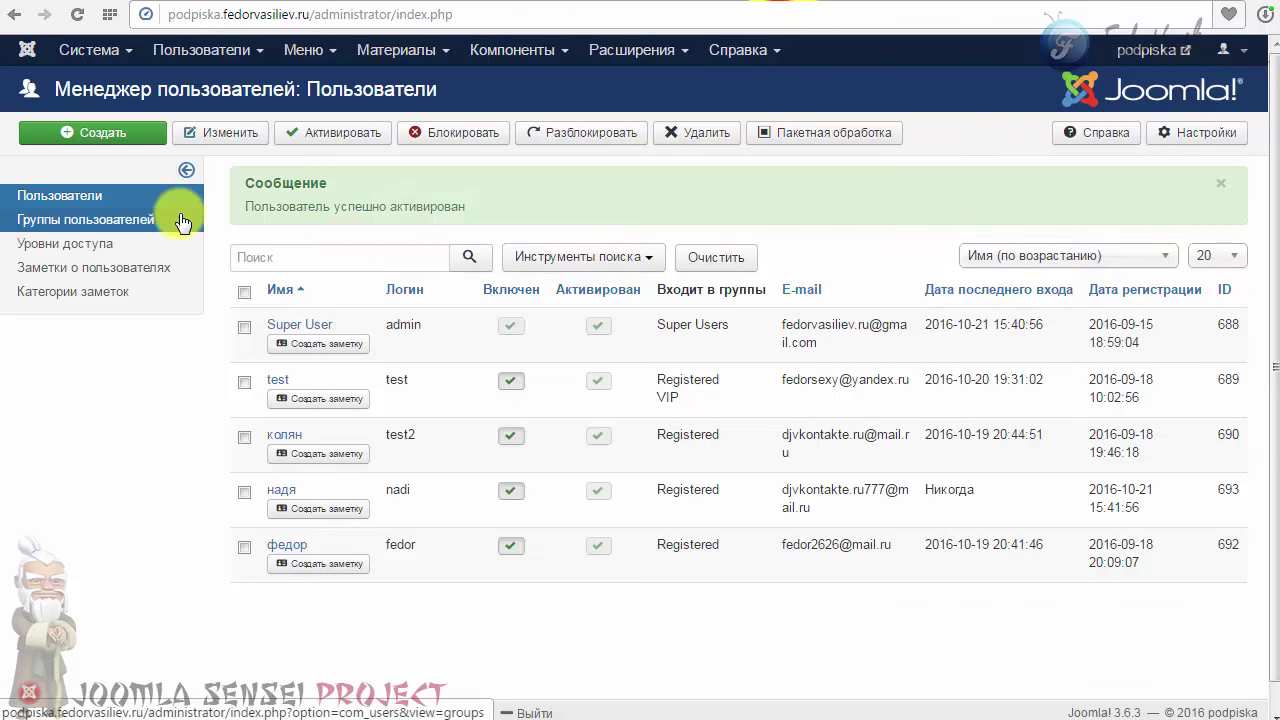
click(825, 3)
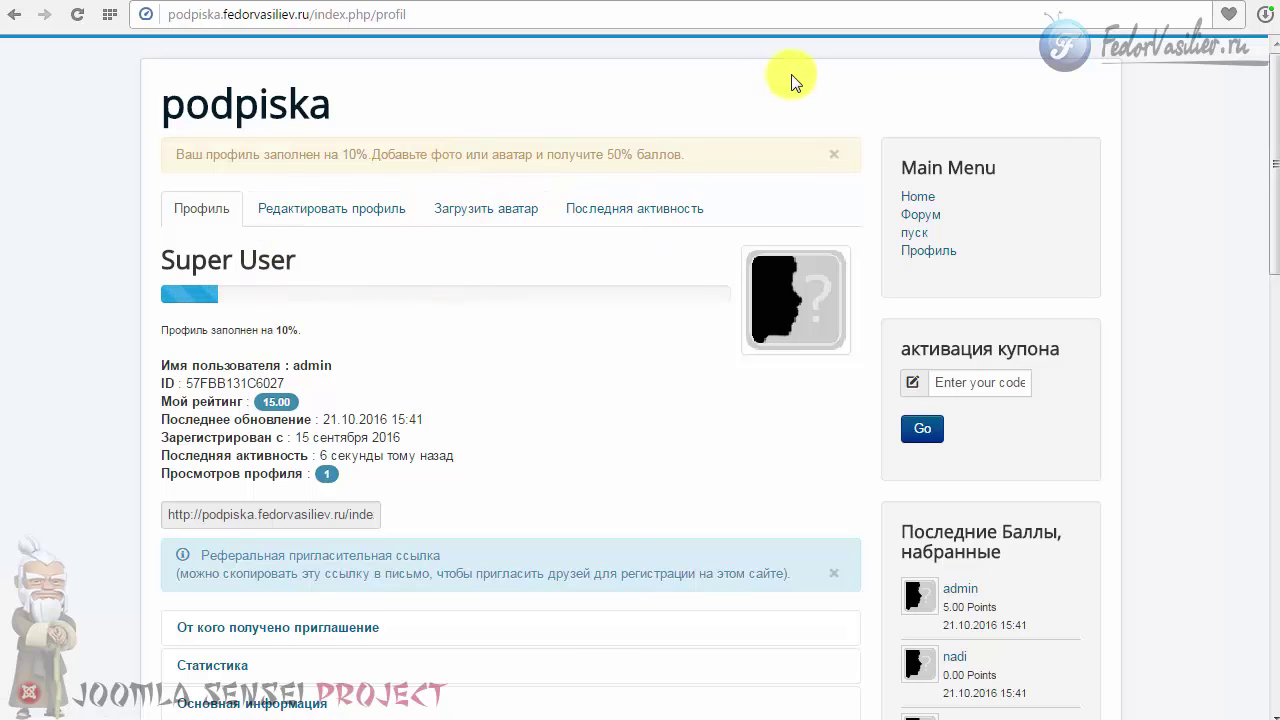
click(770, 0)
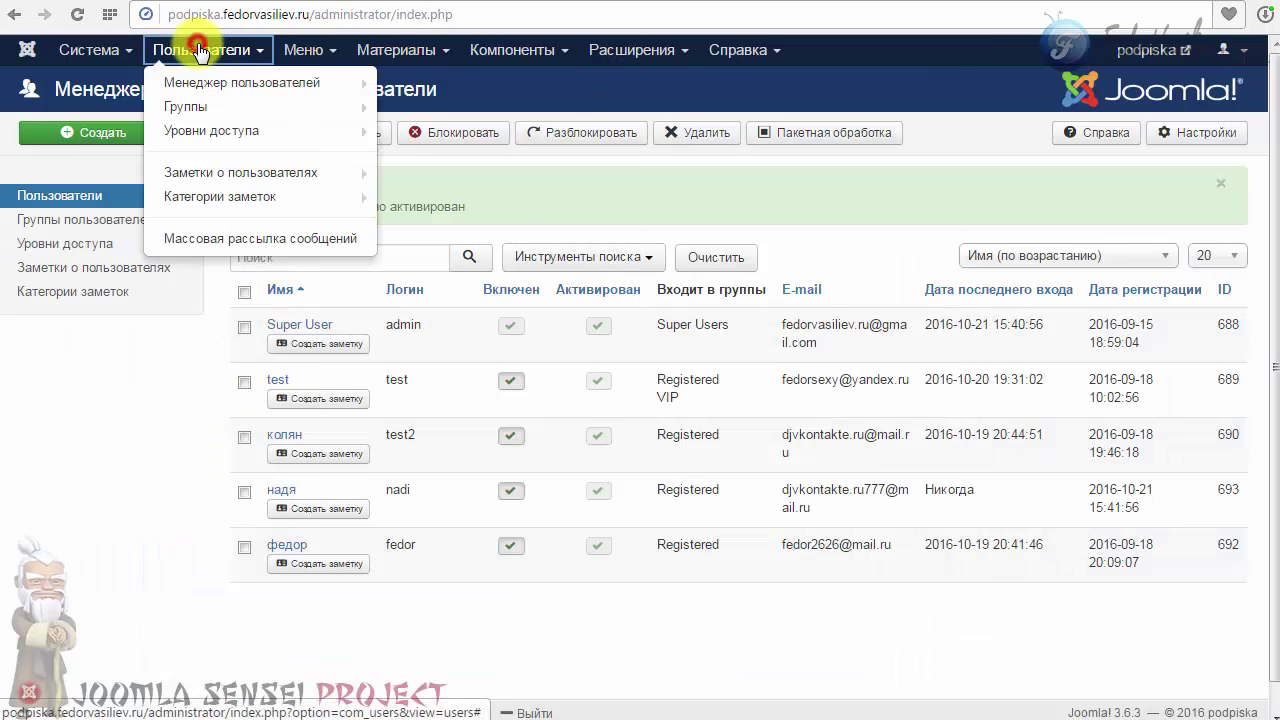
mouse_move(309, 51)
click(335, 193)
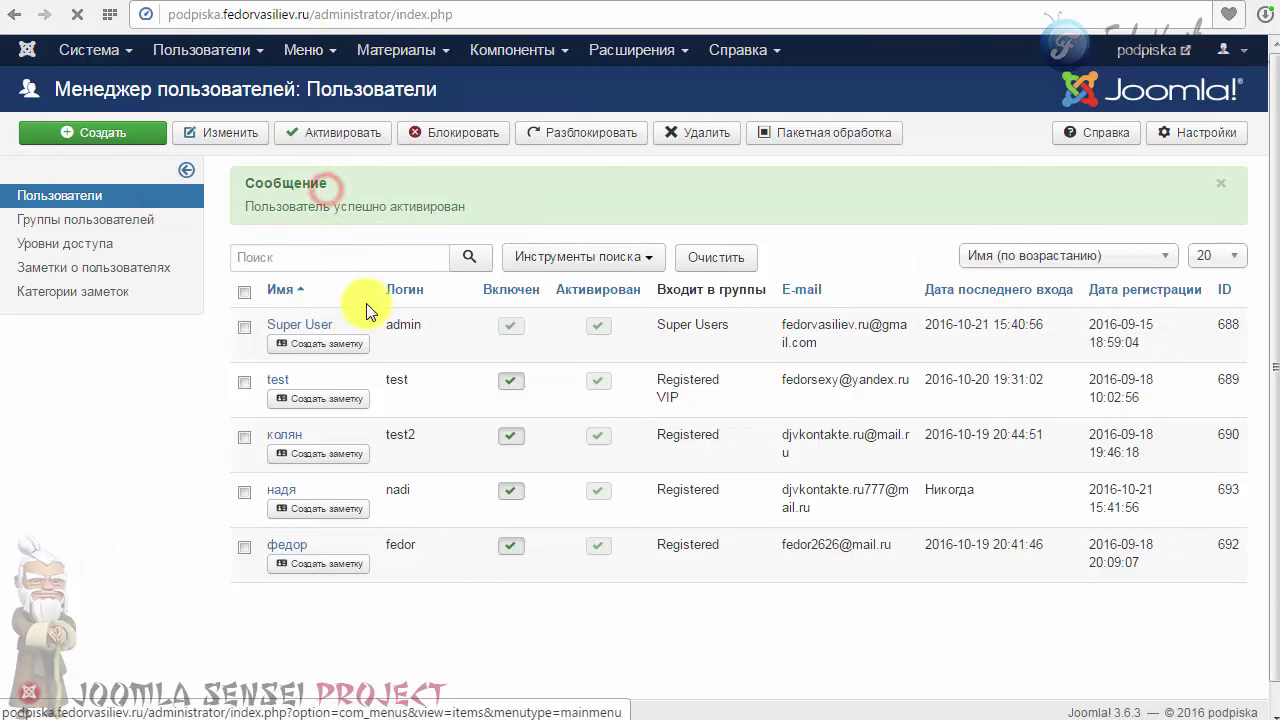
Step: Create a Main Menu item 'Пригласить друга' of type AlphaUserPoints Раскладка Приглашений
click(100, 130)
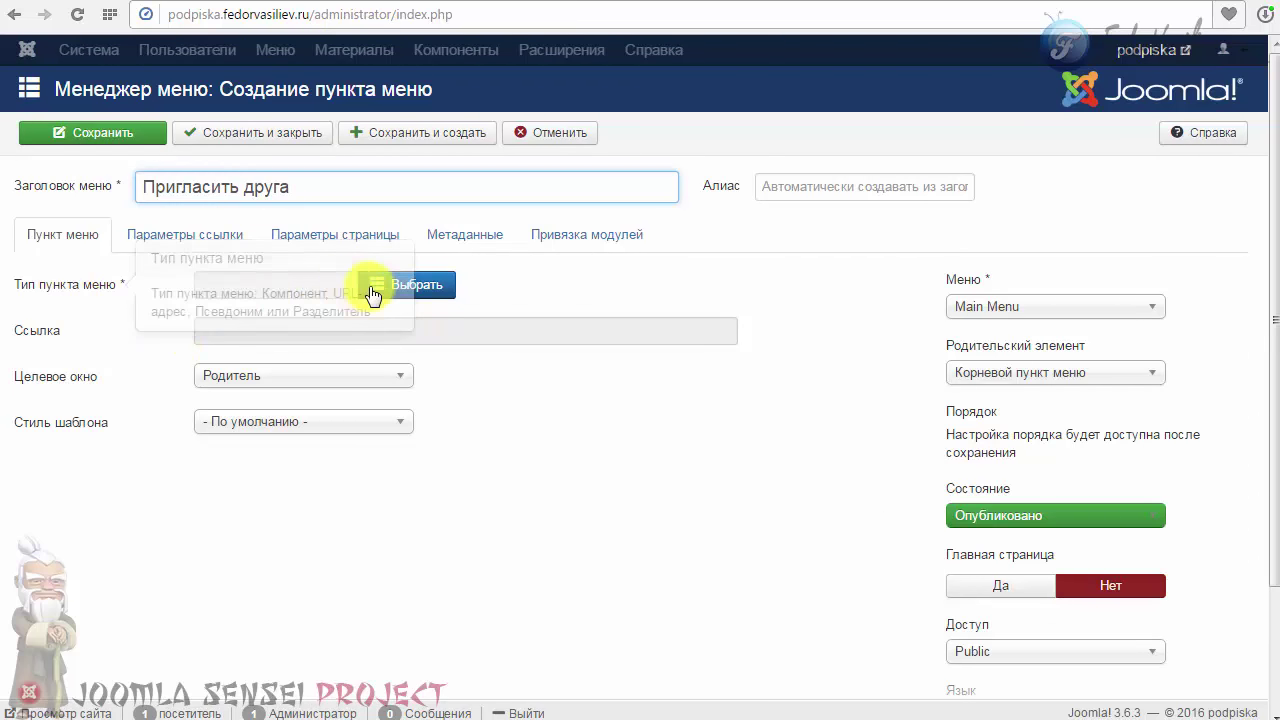
click(446, 290)
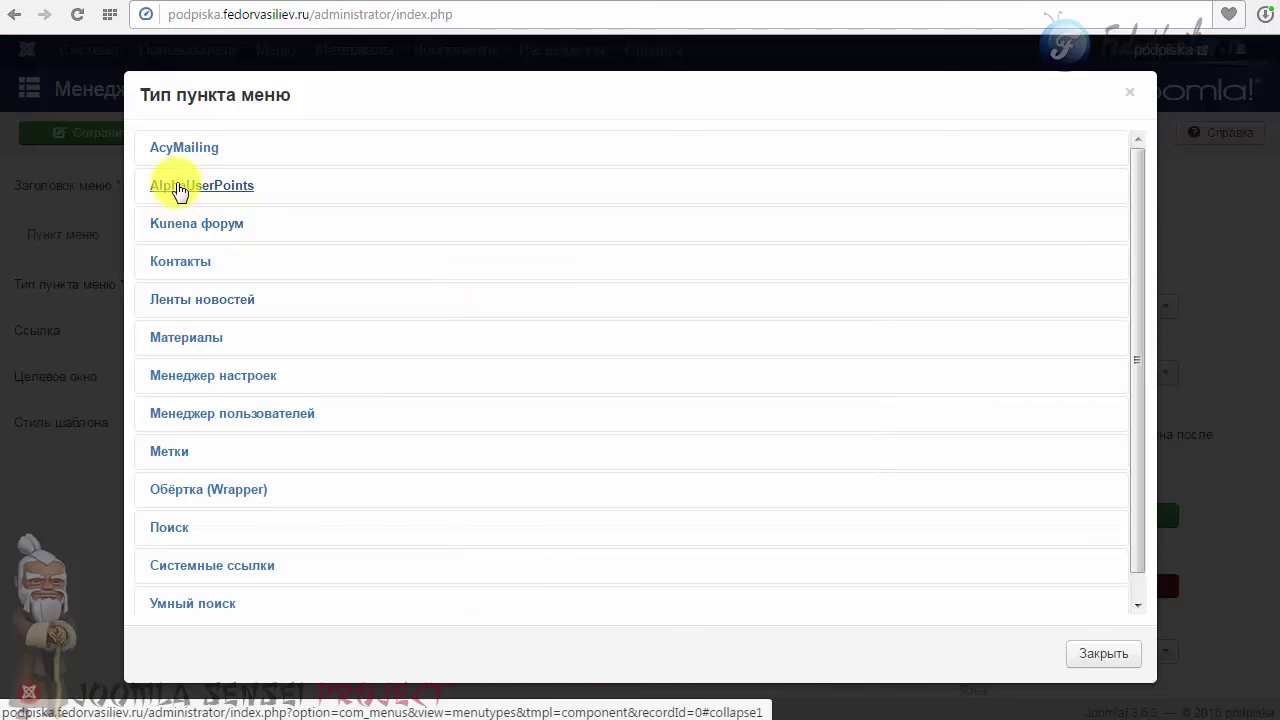
click(185, 188)
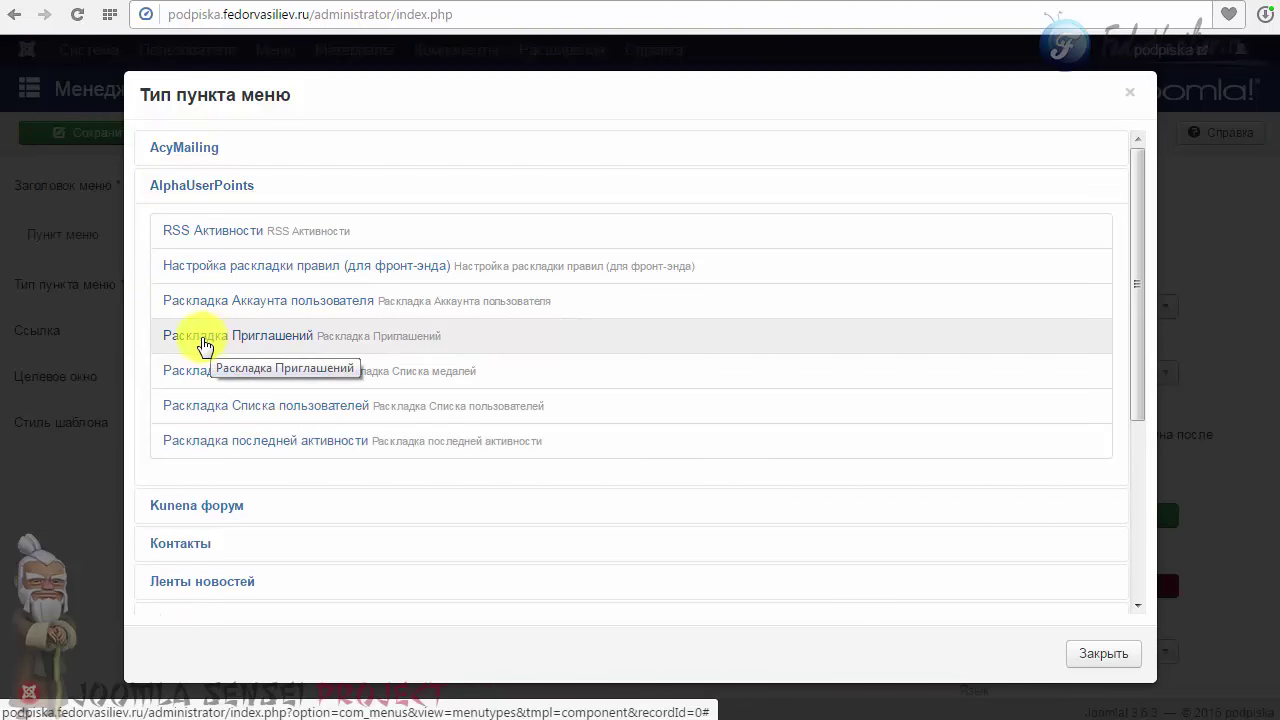
click(277, 336)
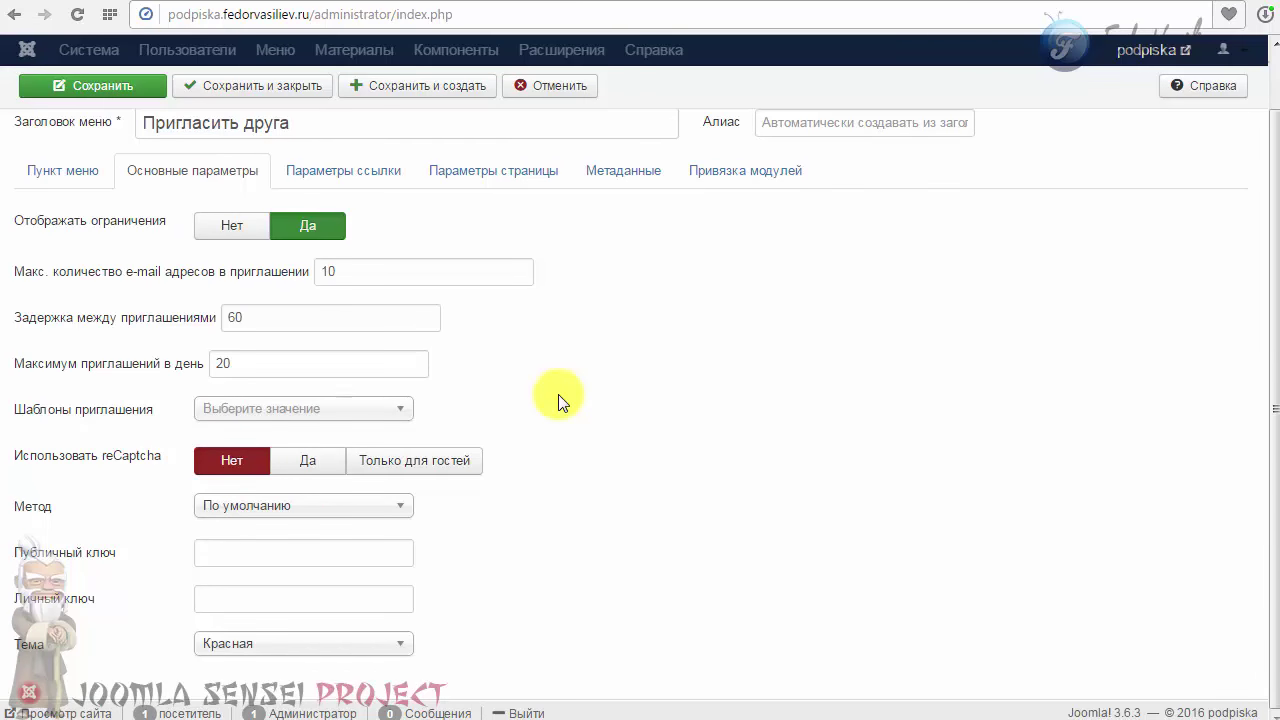
scroll(558, 400, up, 1)
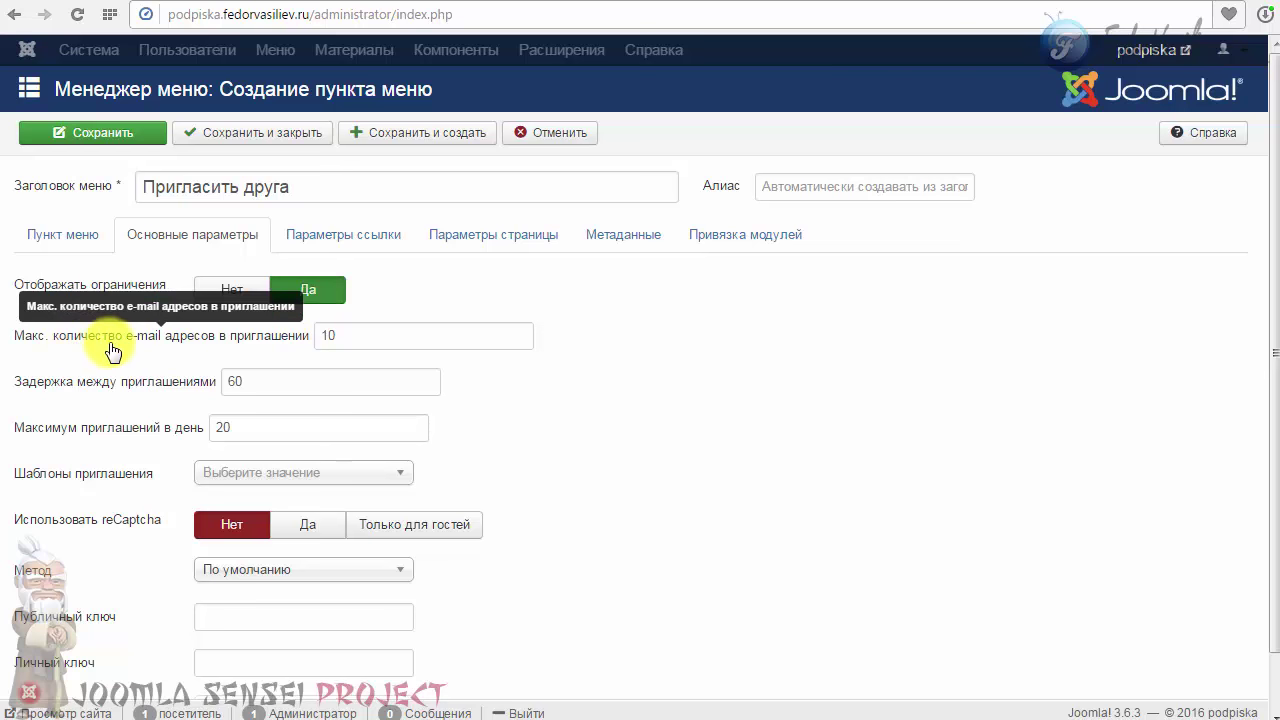
click(330, 335)
drag(368, 333, 285, 343)
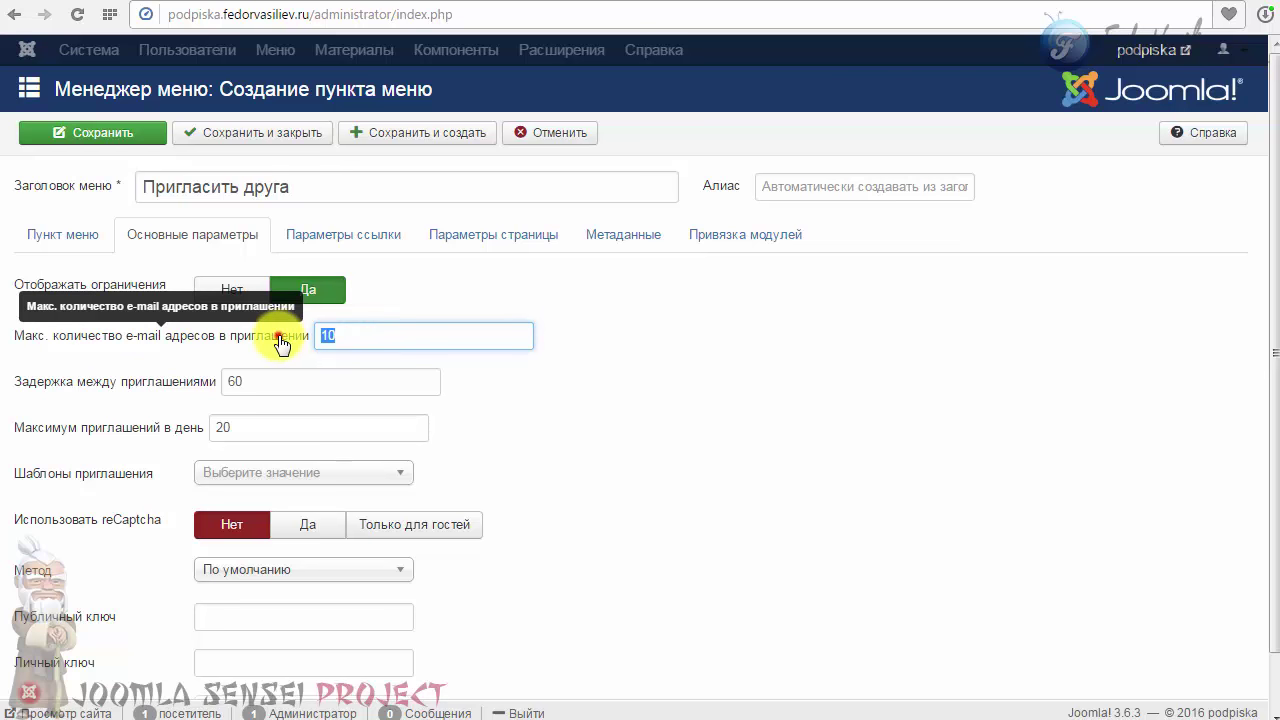
click(366, 330)
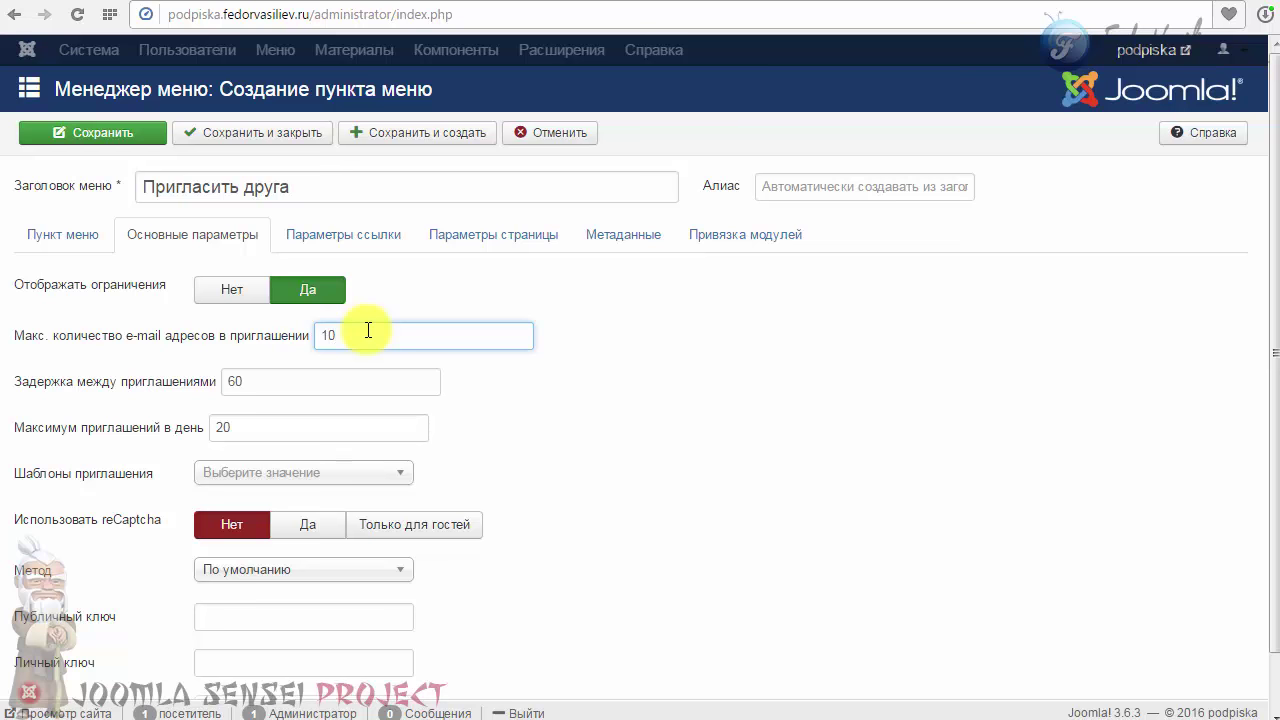
double_click(335, 335)
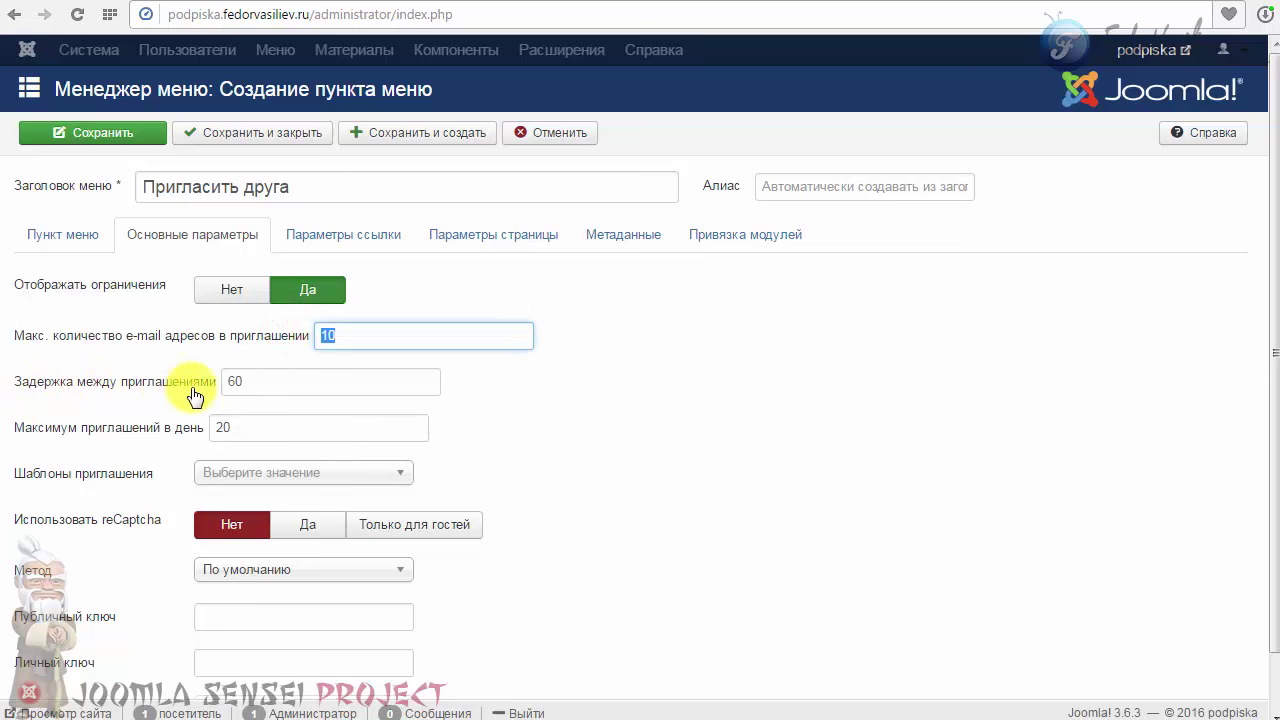
mouse_move(187, 390)
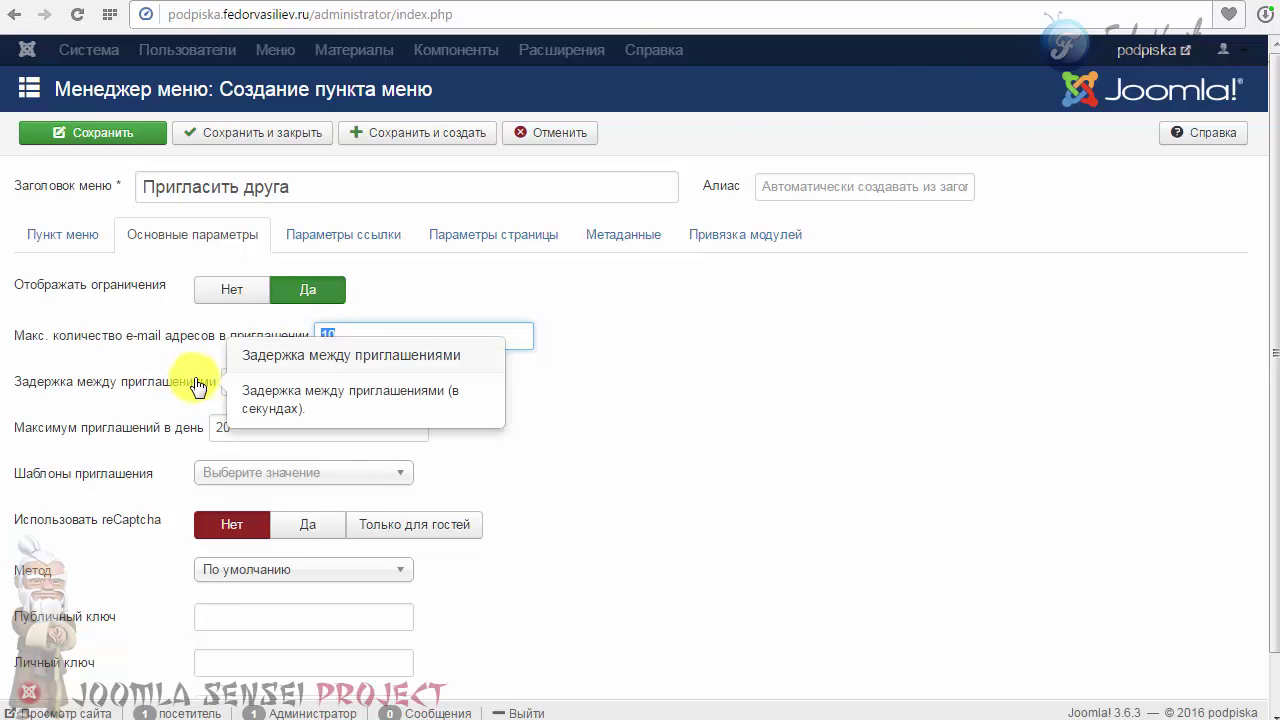
key(BackSpace)
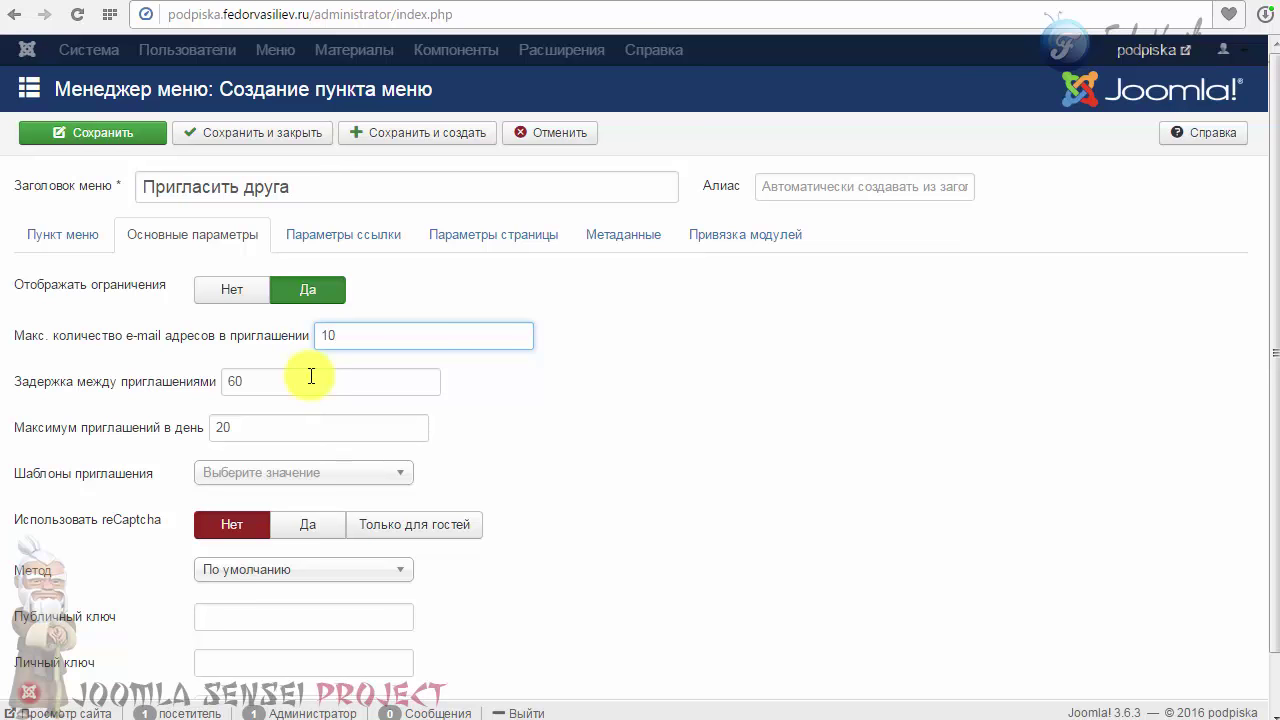
click(252, 381)
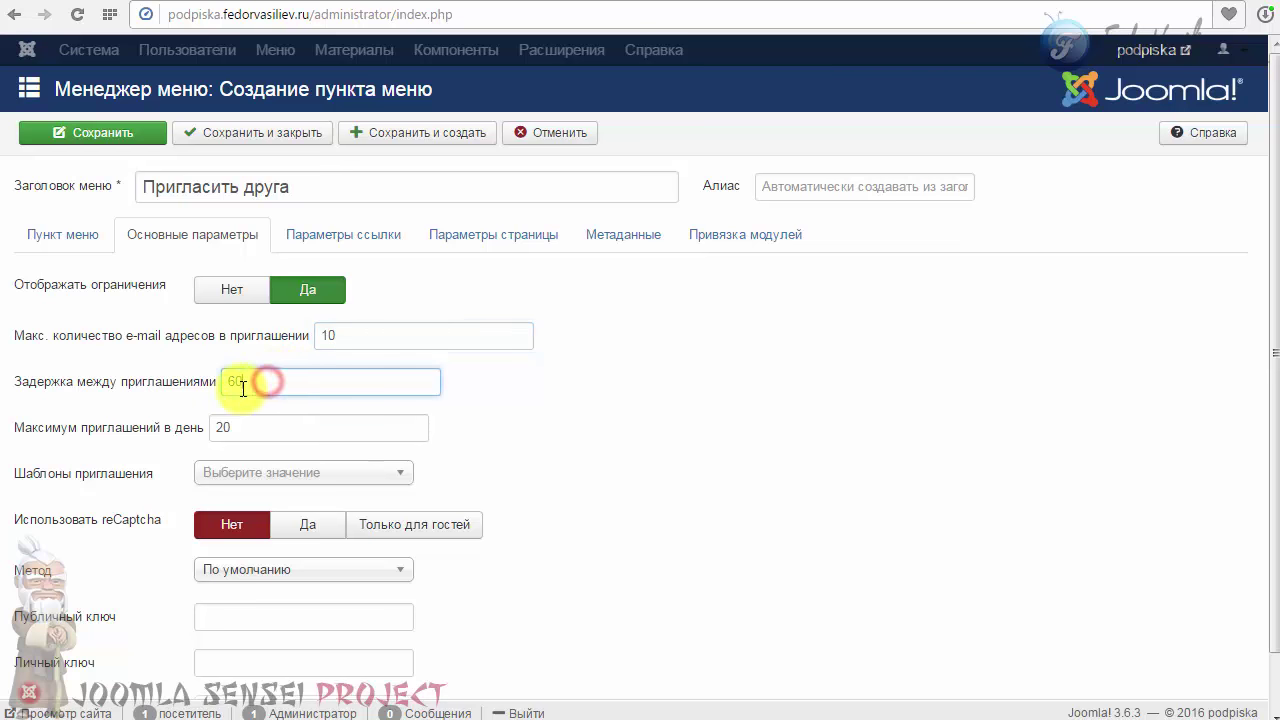
click(178, 378)
Step: Paste 3600 into the delay between invitations field, replacing 60
click(340, 335)
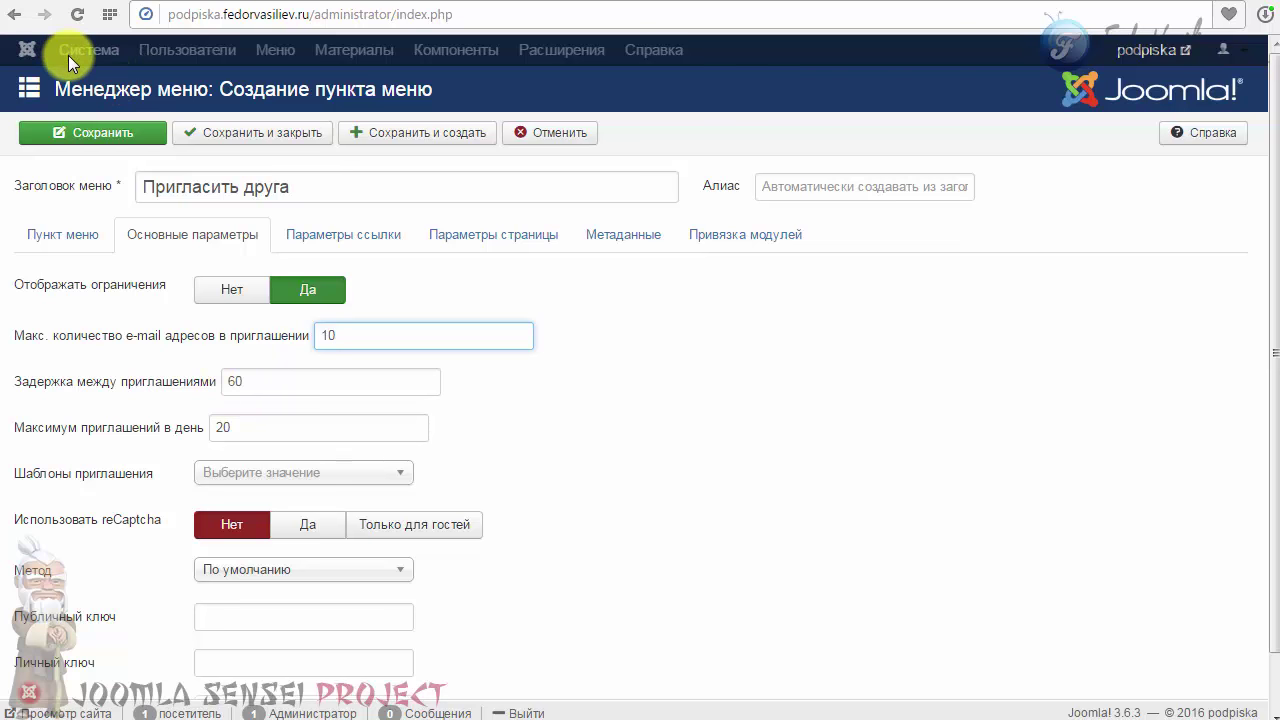
click(262, 385)
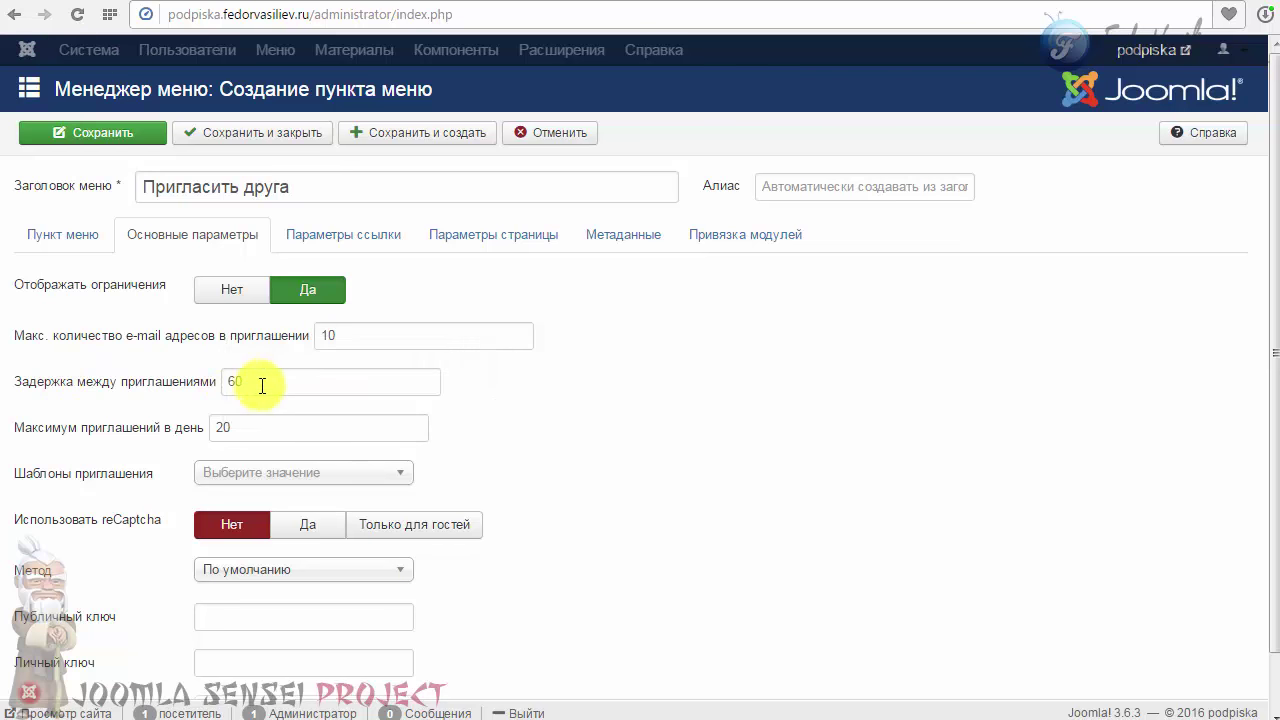
right_click(232, 370)
click(308, 440)
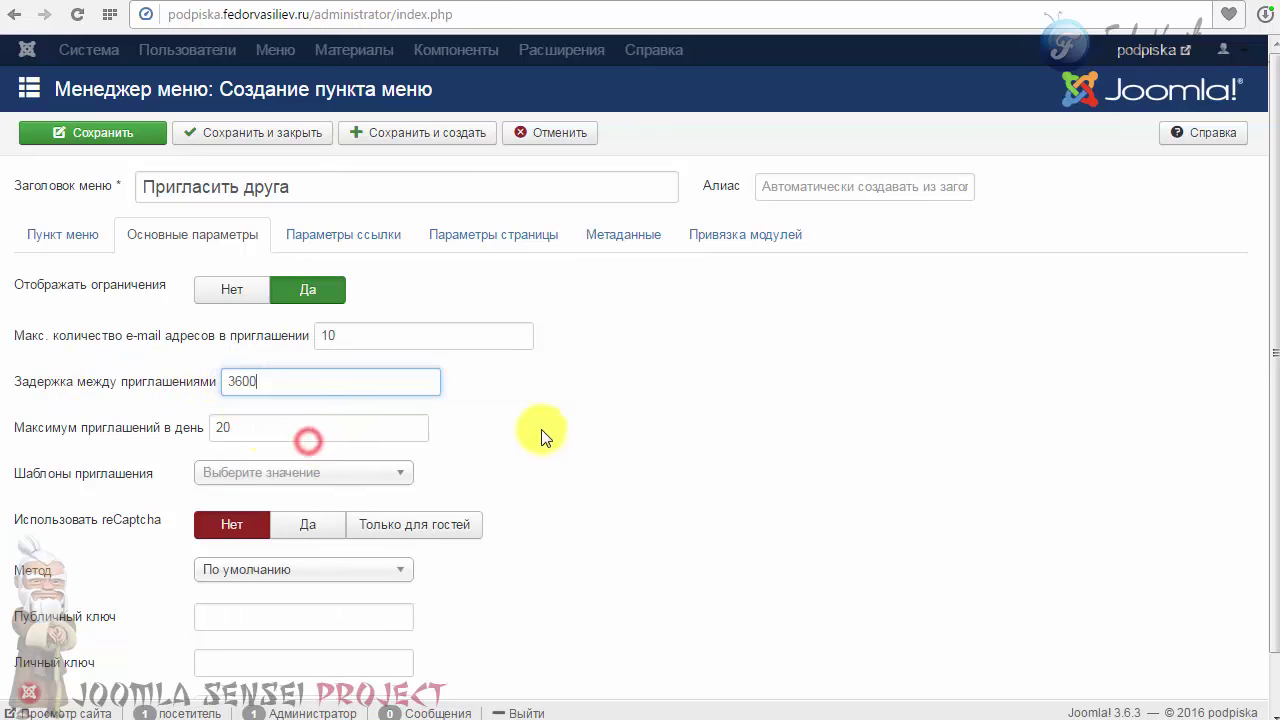
mouse_move(115, 387)
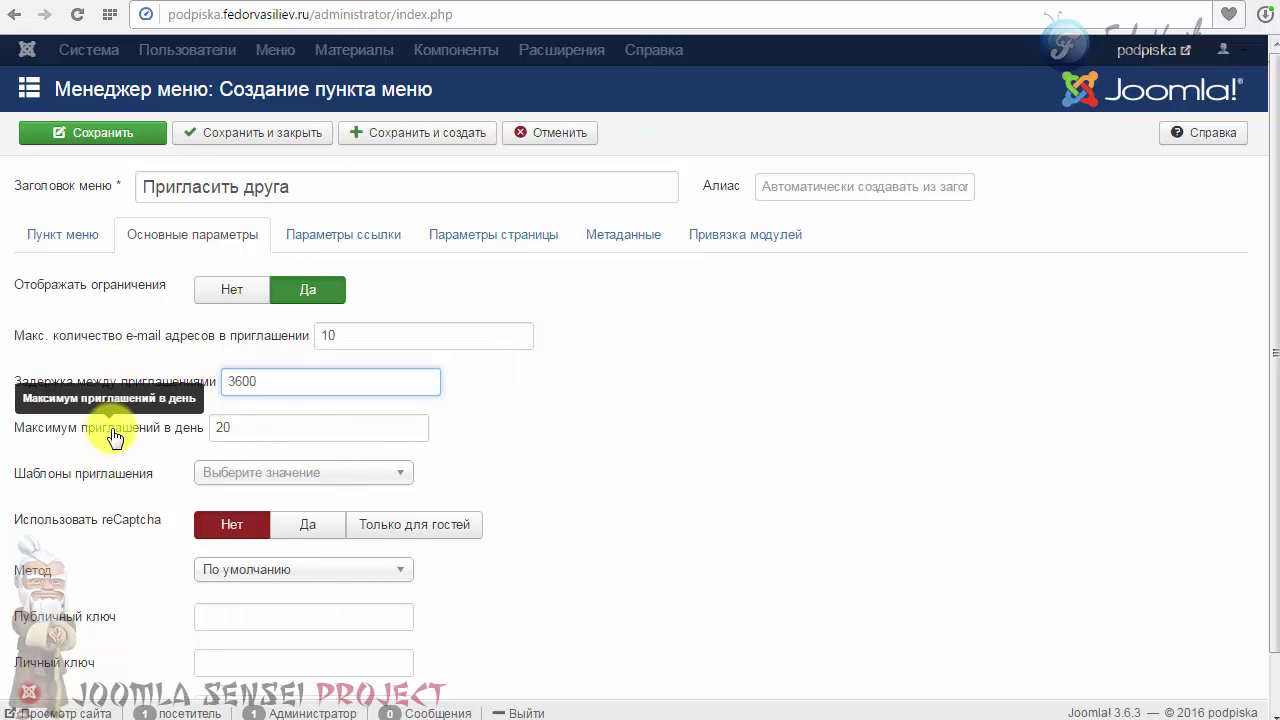
click(250, 427)
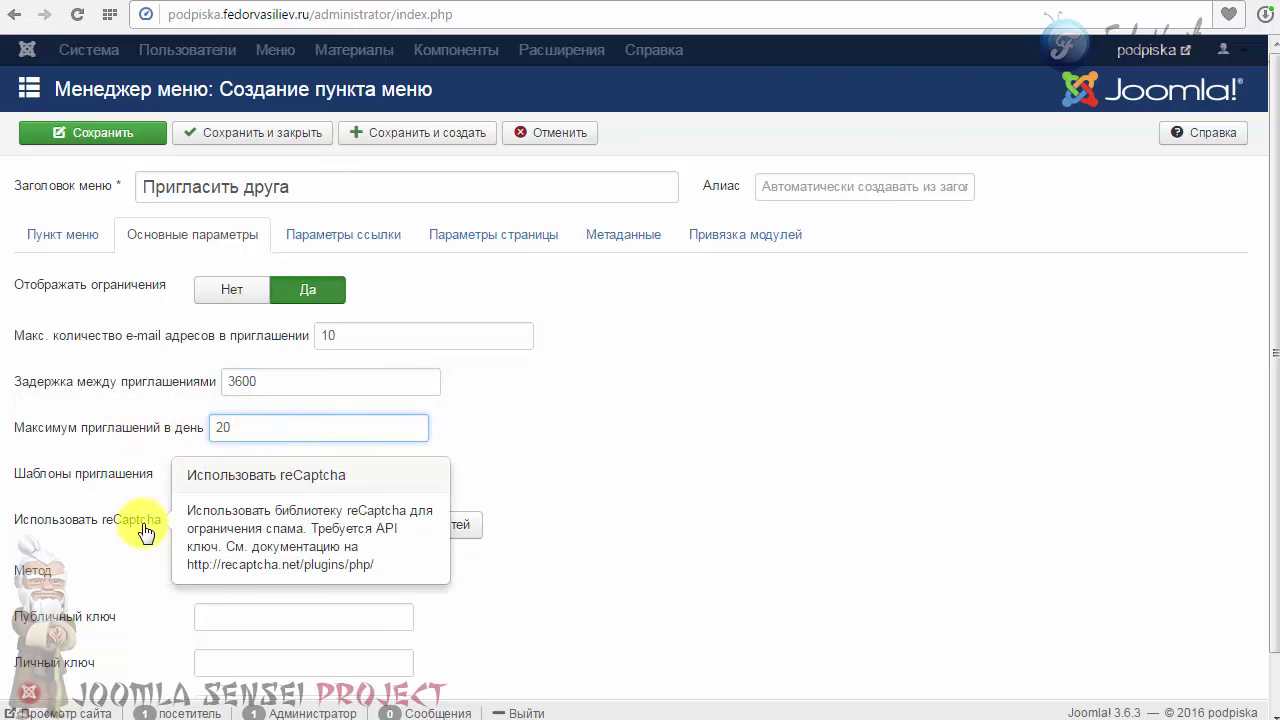
Step: Look through the invitation templates list, leaving the template unchanged
click(249, 478)
click(393, 482)
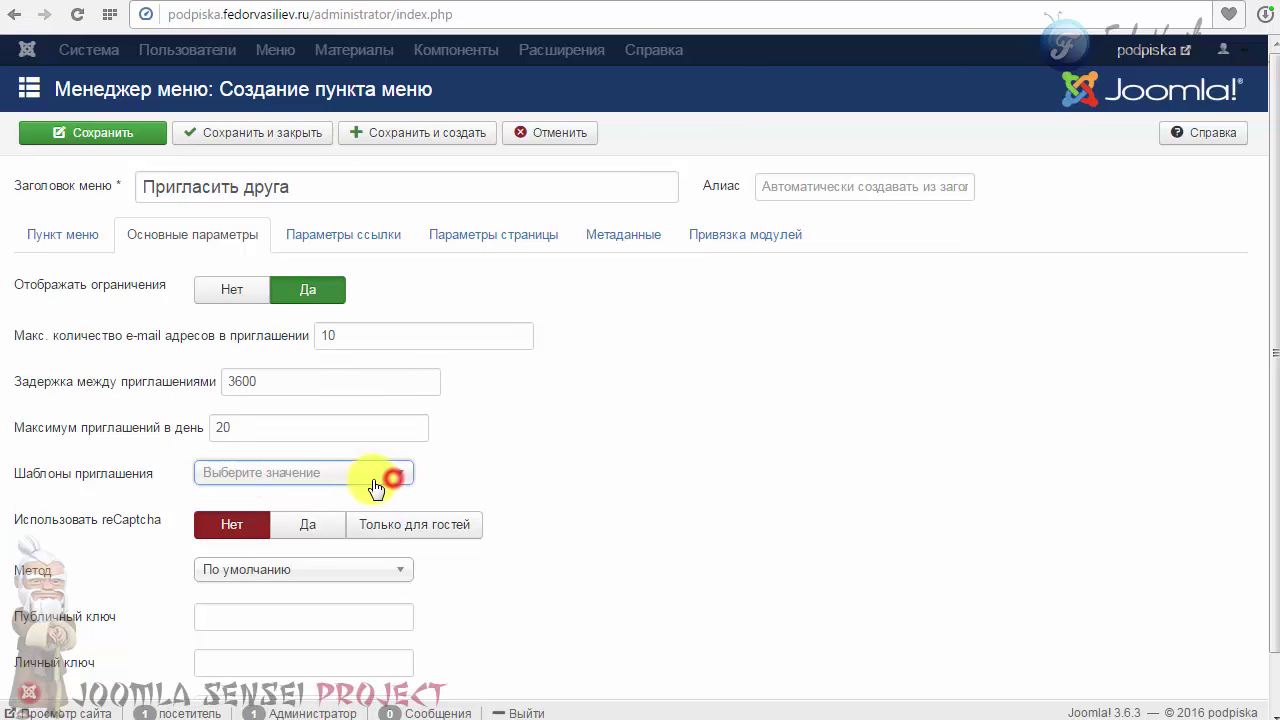
click(352, 473)
click(346, 480)
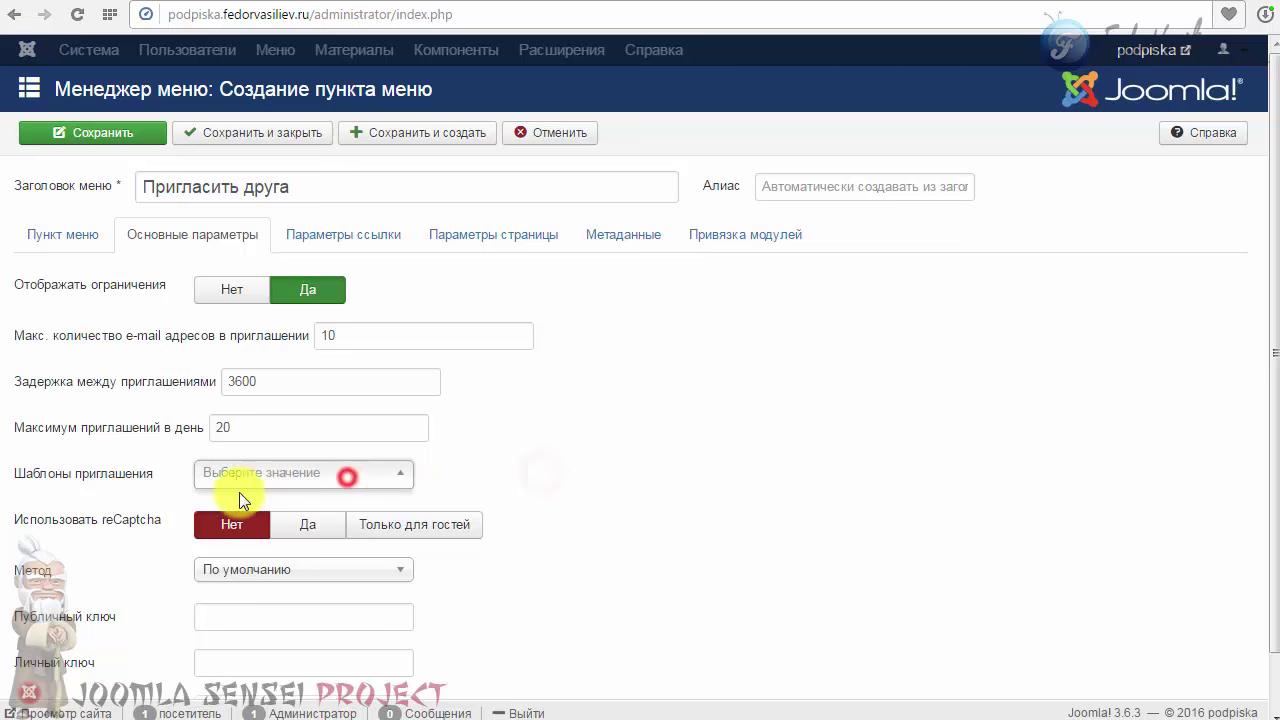
click(240, 480)
click(340, 477)
click(430, 472)
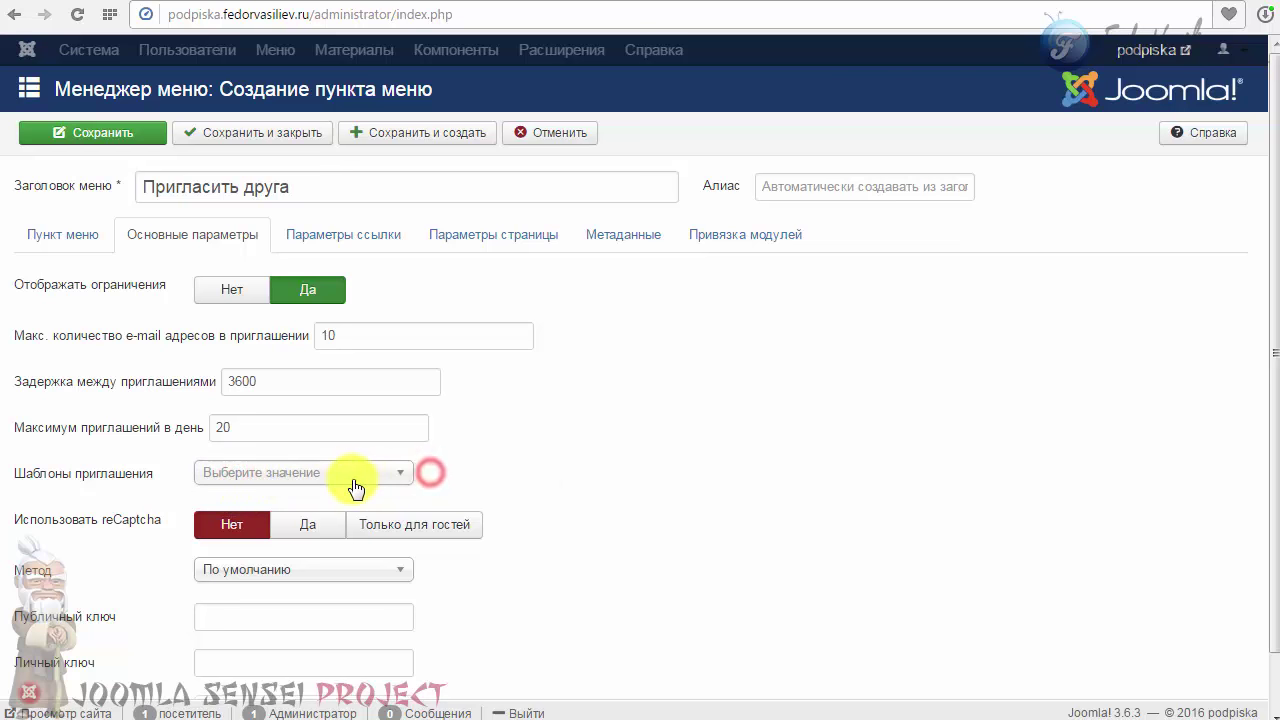
click(349, 479)
click(469, 474)
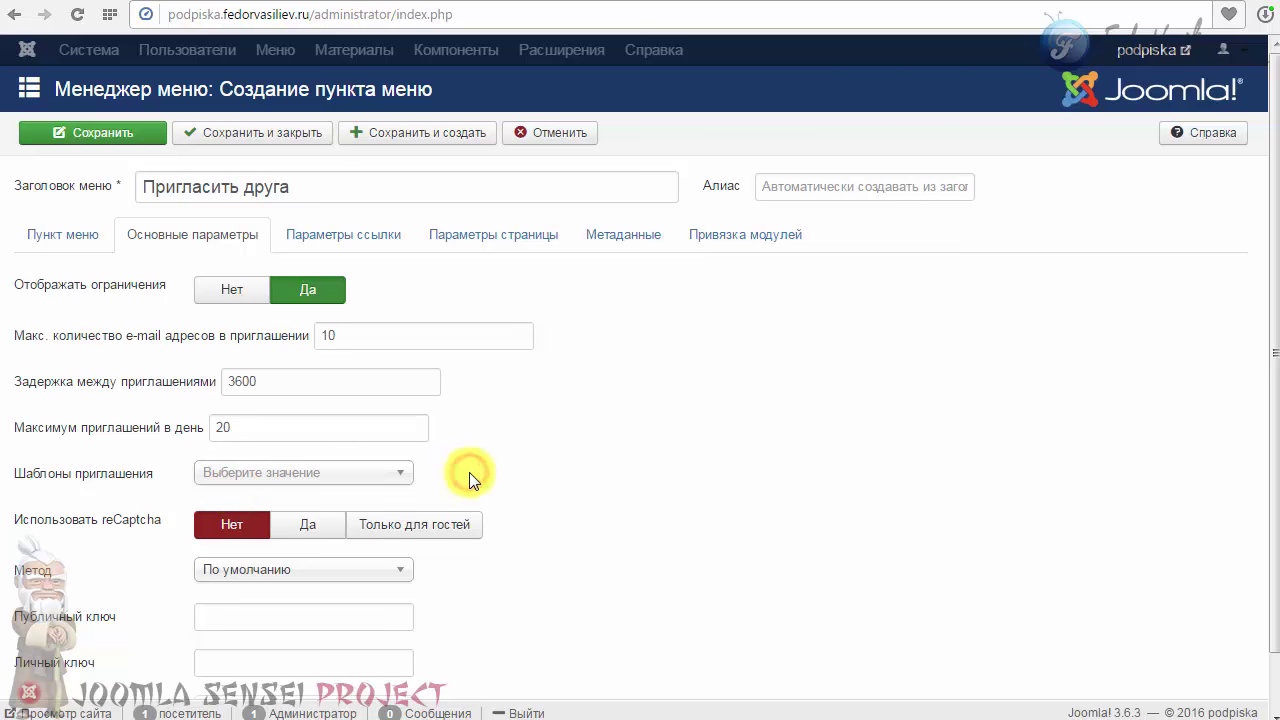
scroll(1272, 434, down, 1)
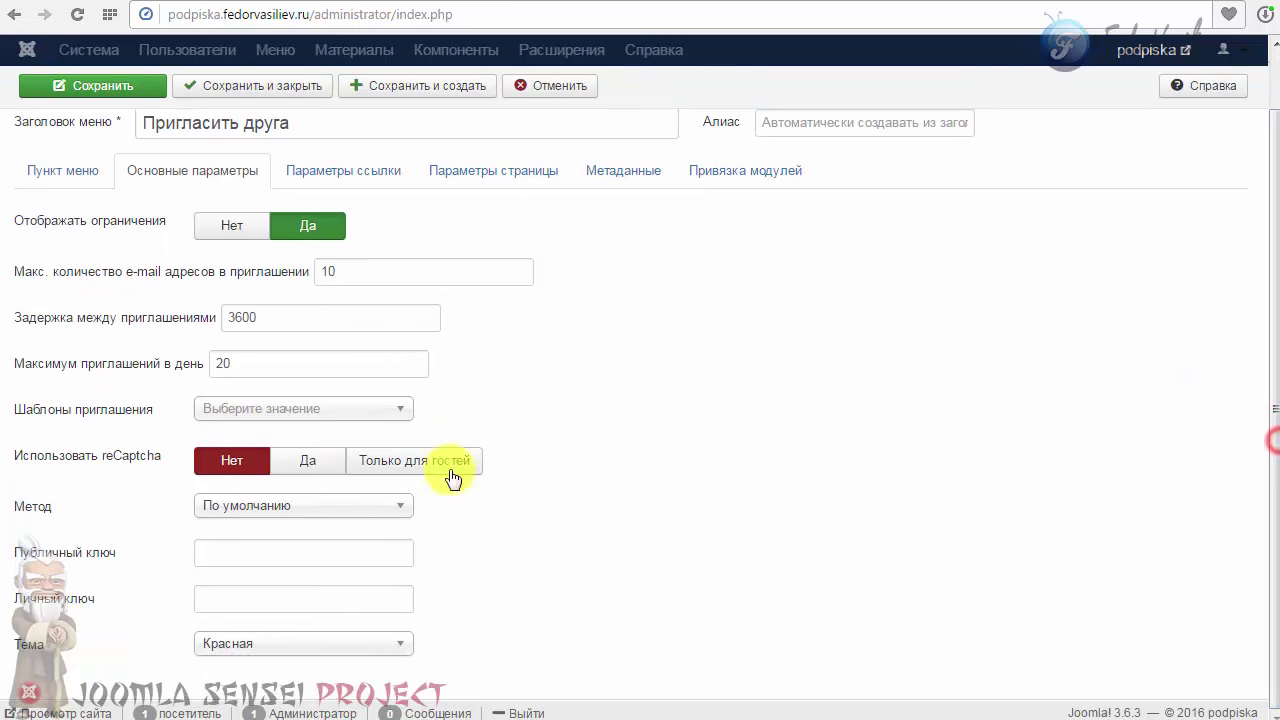
click(260, 416)
click(214, 412)
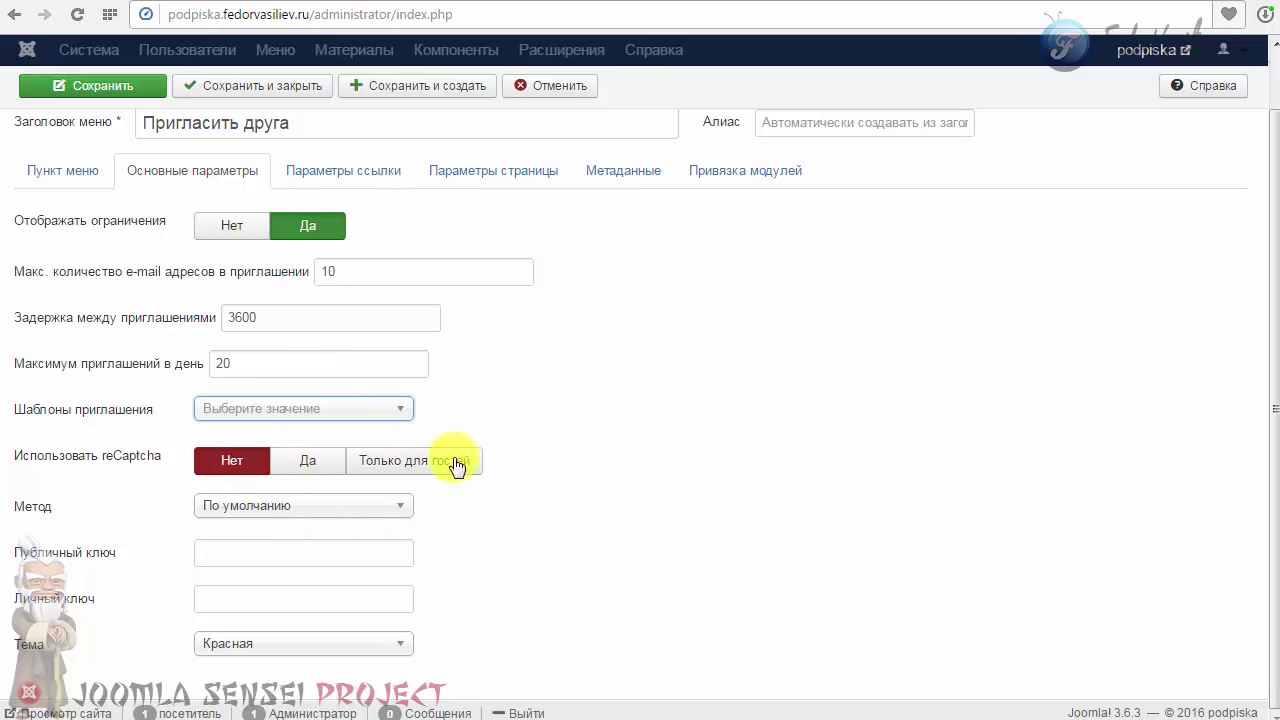
Step: Set the reCaptcha method to Ajax, keep reCaptcha at Нет and theme Красная
click(229, 505)
click(229, 553)
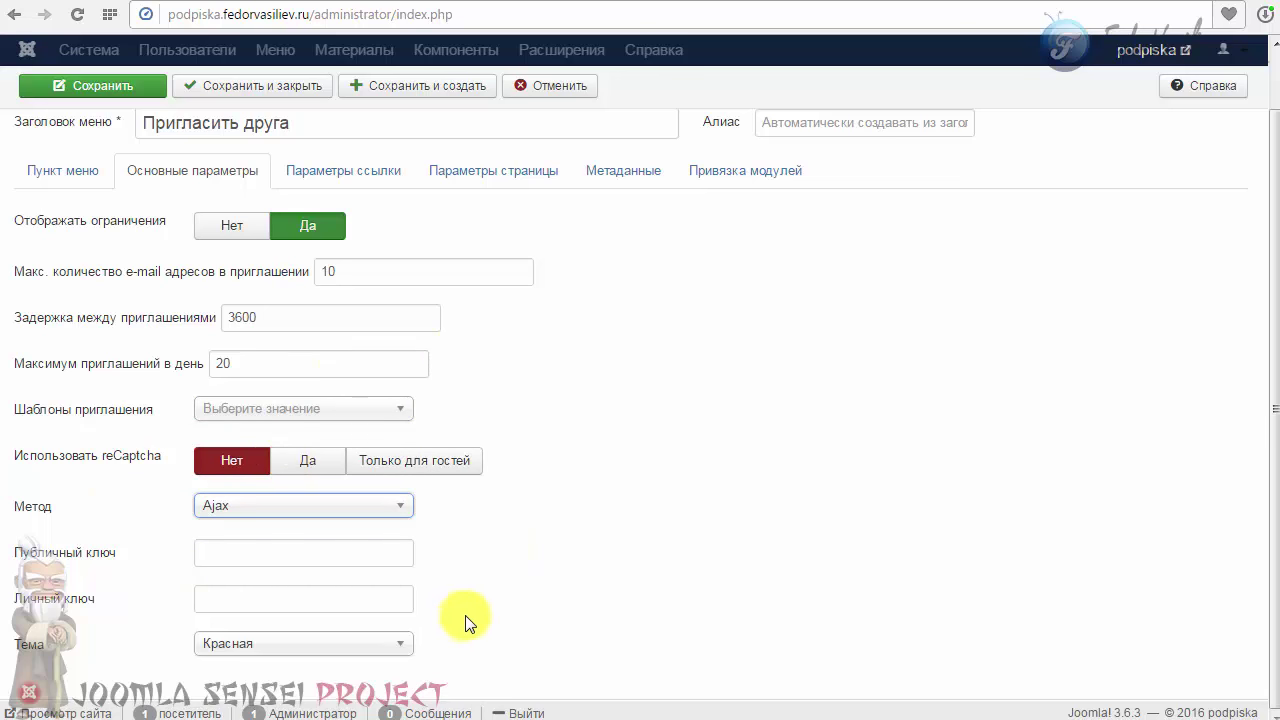
mouse_move(58, 600)
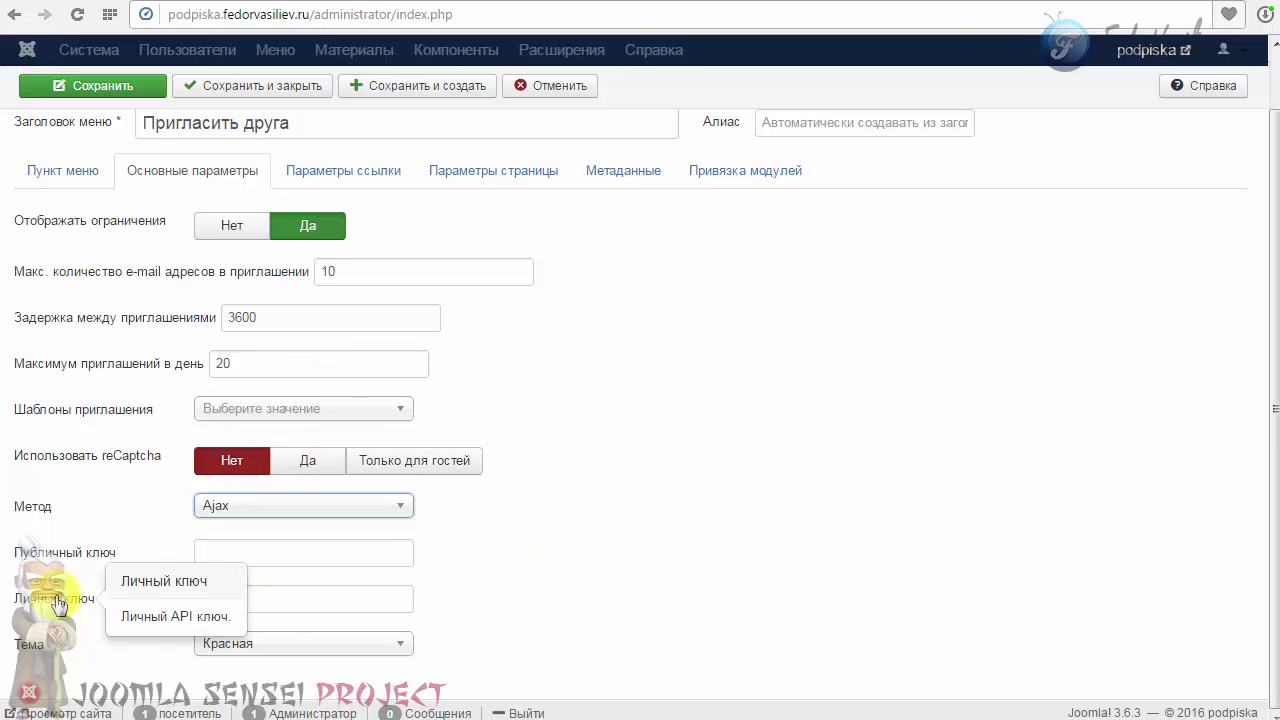
mouse_move(60, 567)
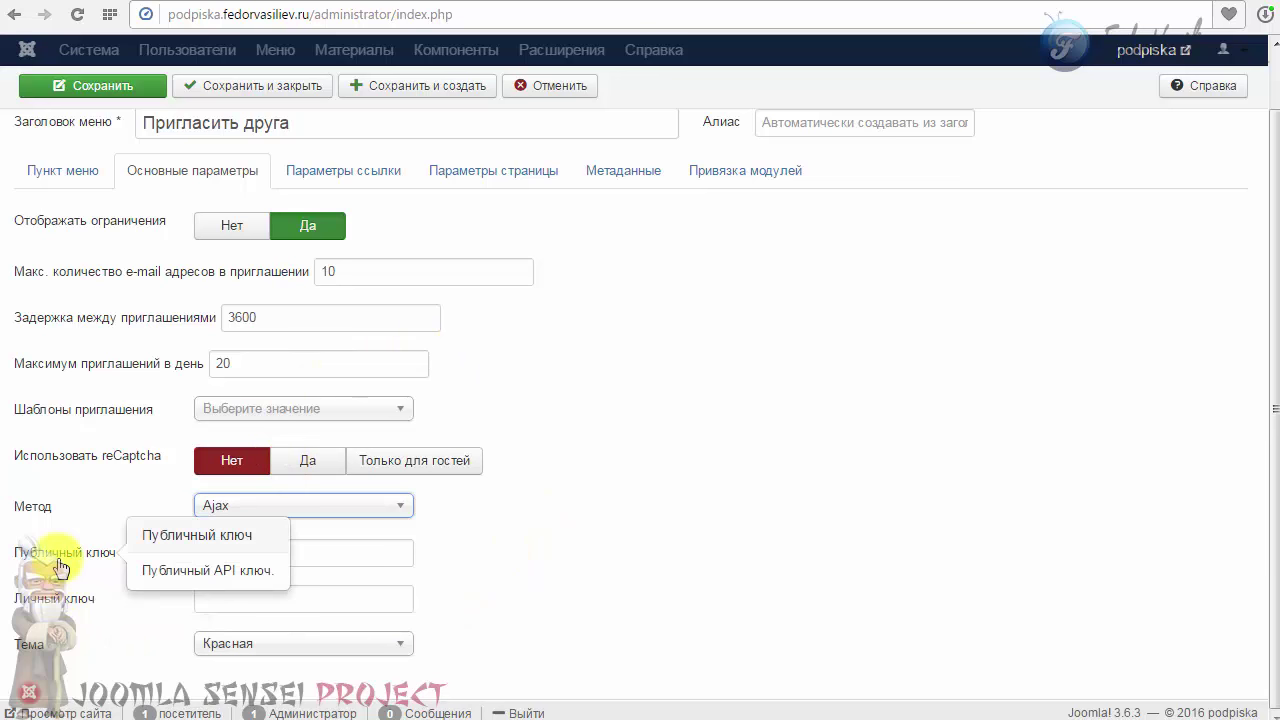
click(329, 468)
click(360, 464)
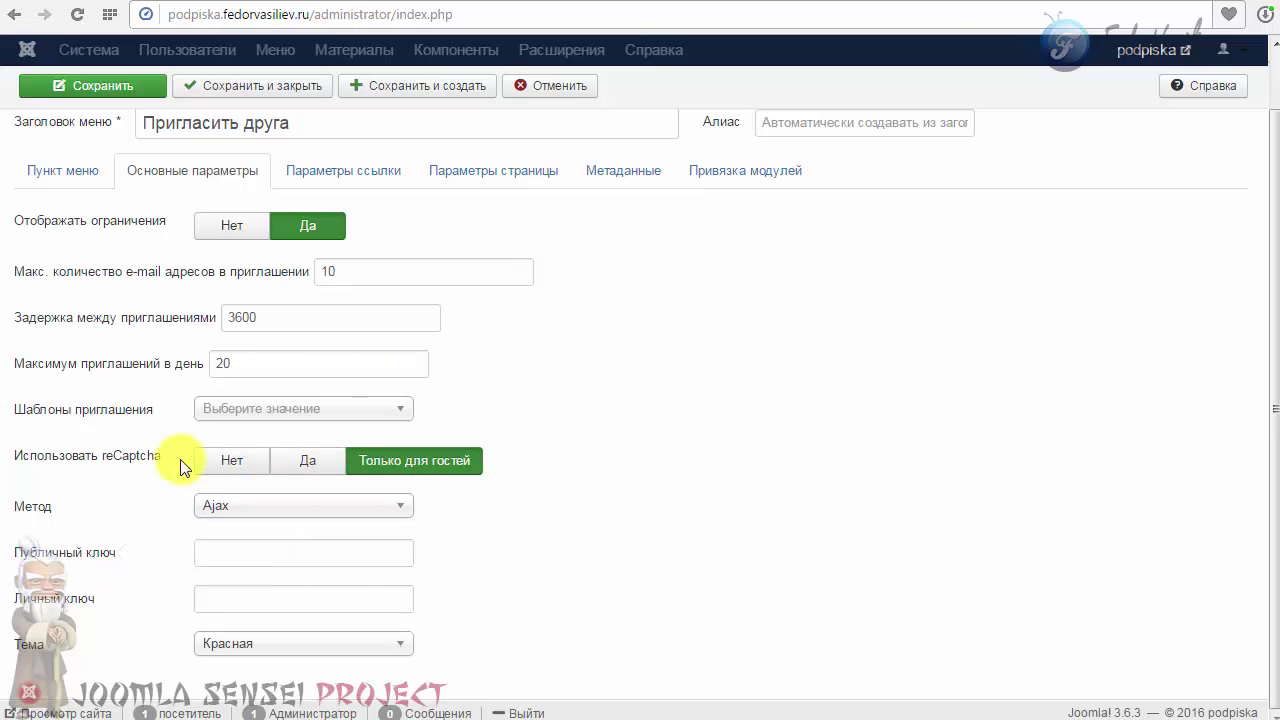
click(236, 460)
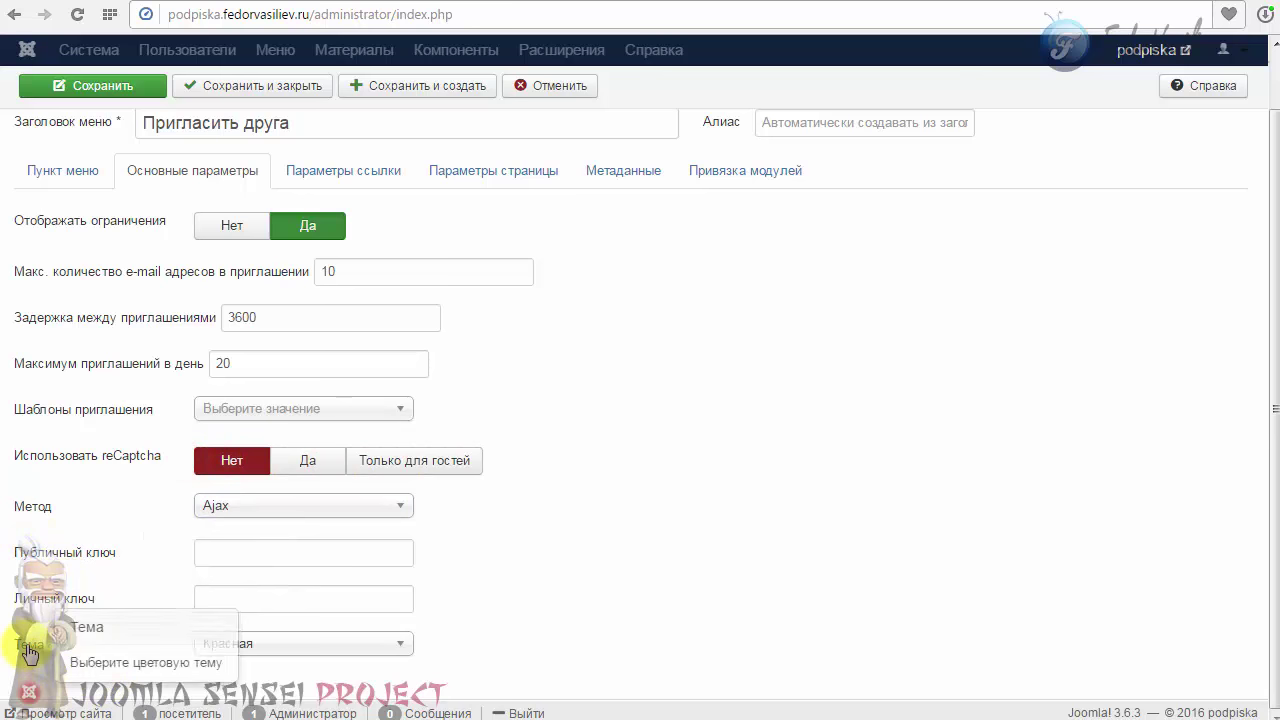
click(304, 644)
scroll(303, 650, down, 1)
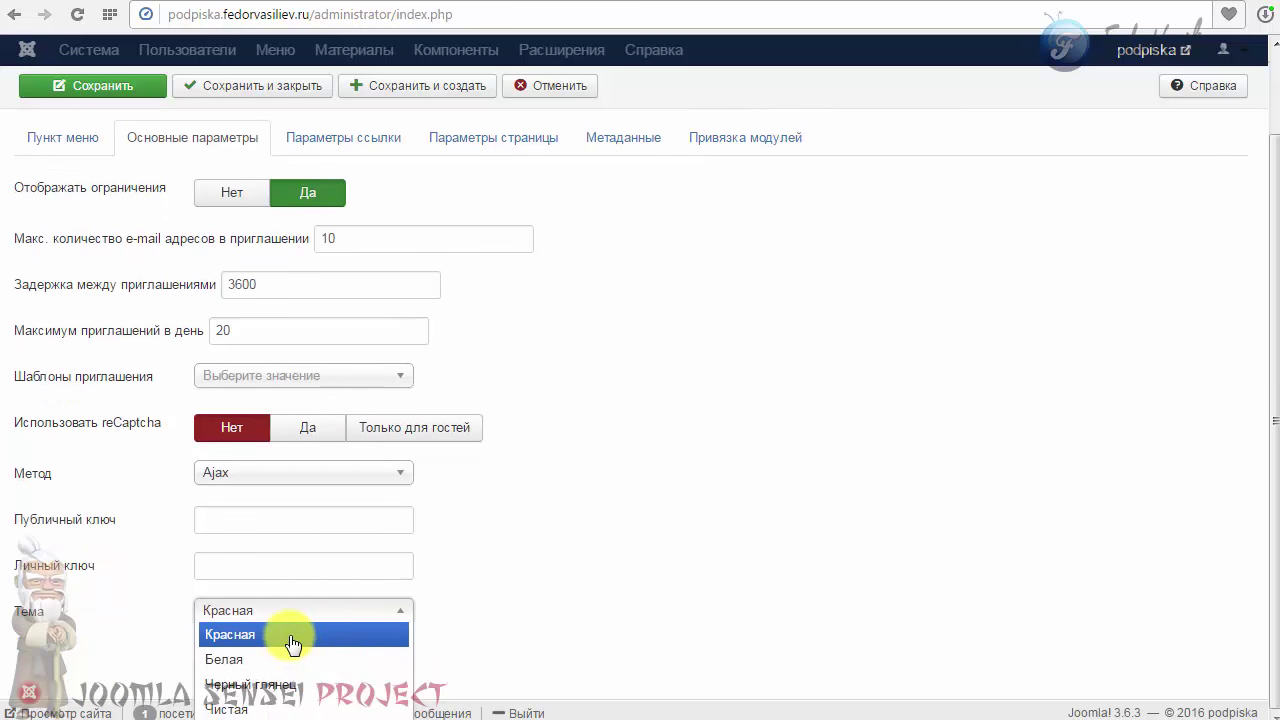
click(257, 634)
scroll(316, 596, up, 1)
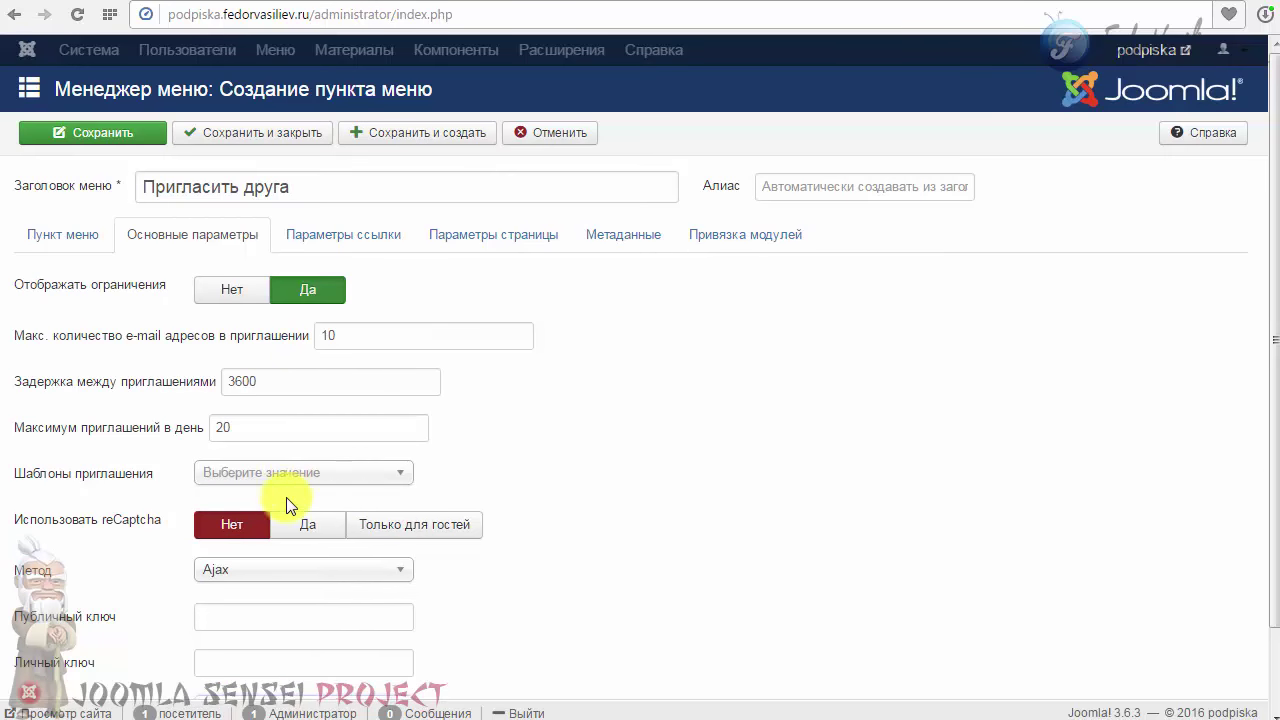
Step: Review the link, page, metadata and module tabs, then save and close the menu item
scroll(286, 500, down, 1)
mouse_move(35, 622)
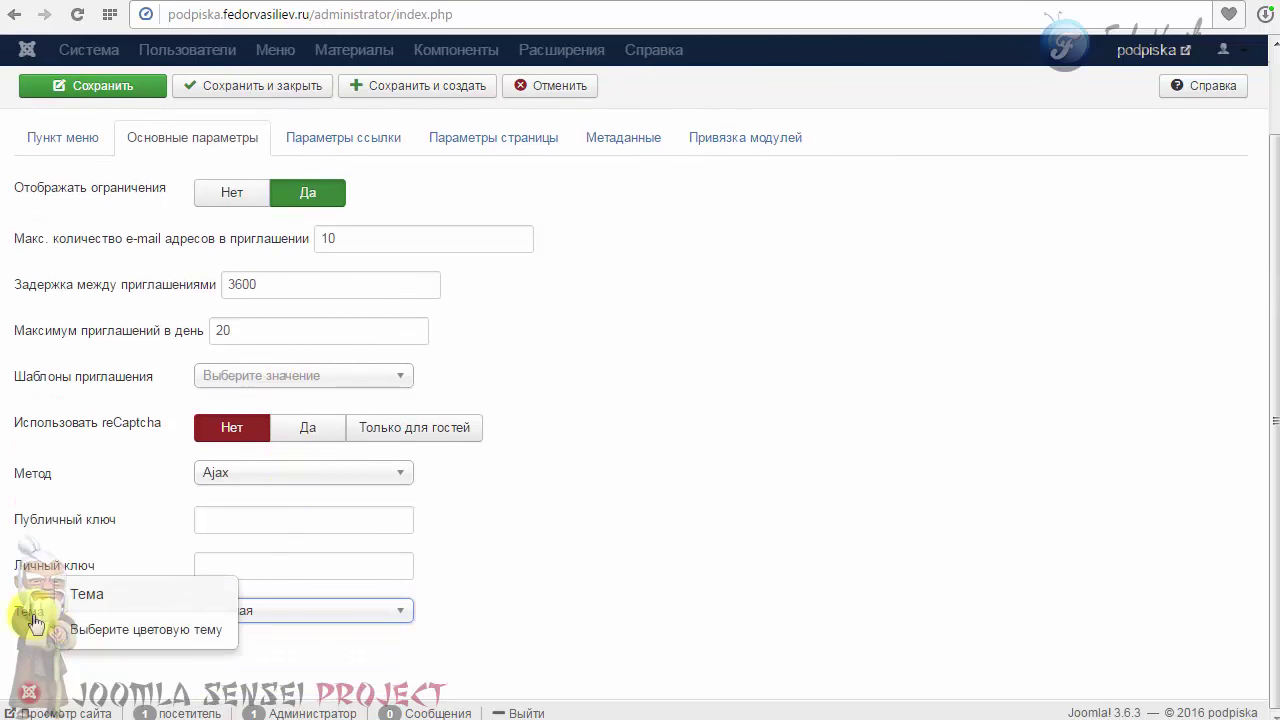
scroll(600, 576, up, 1)
click(366, 238)
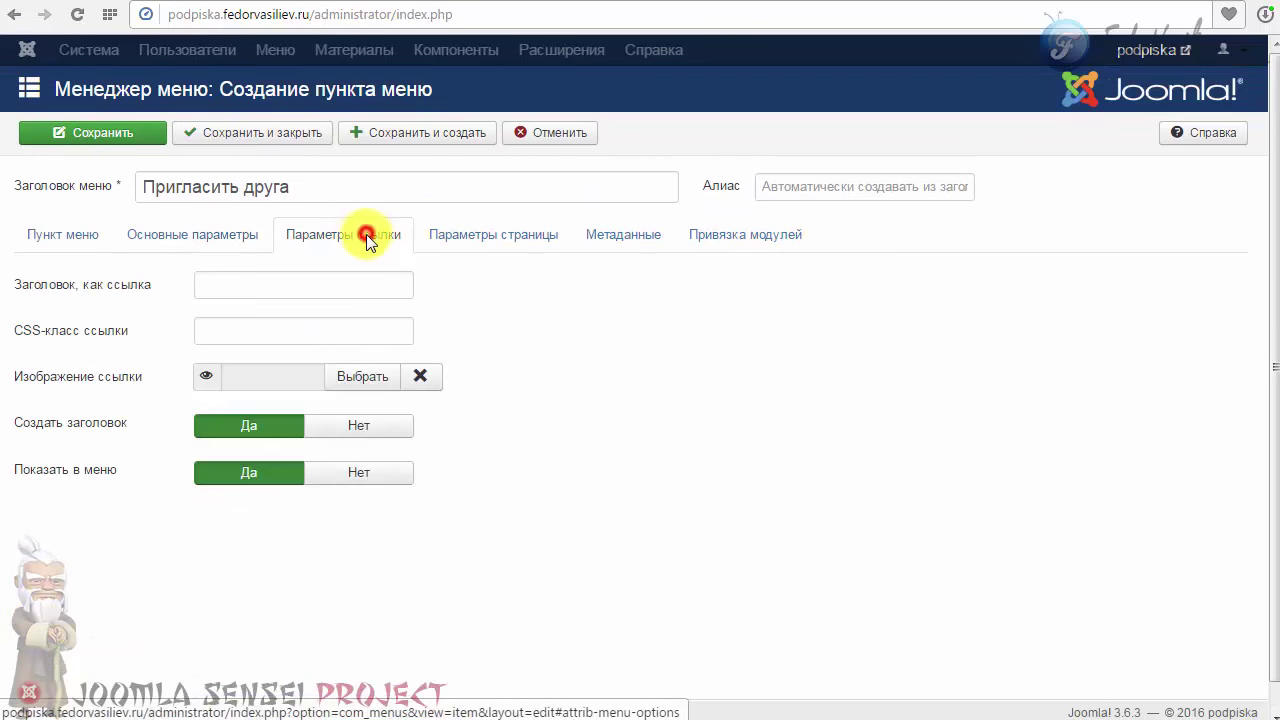
click(478, 238)
click(598, 236)
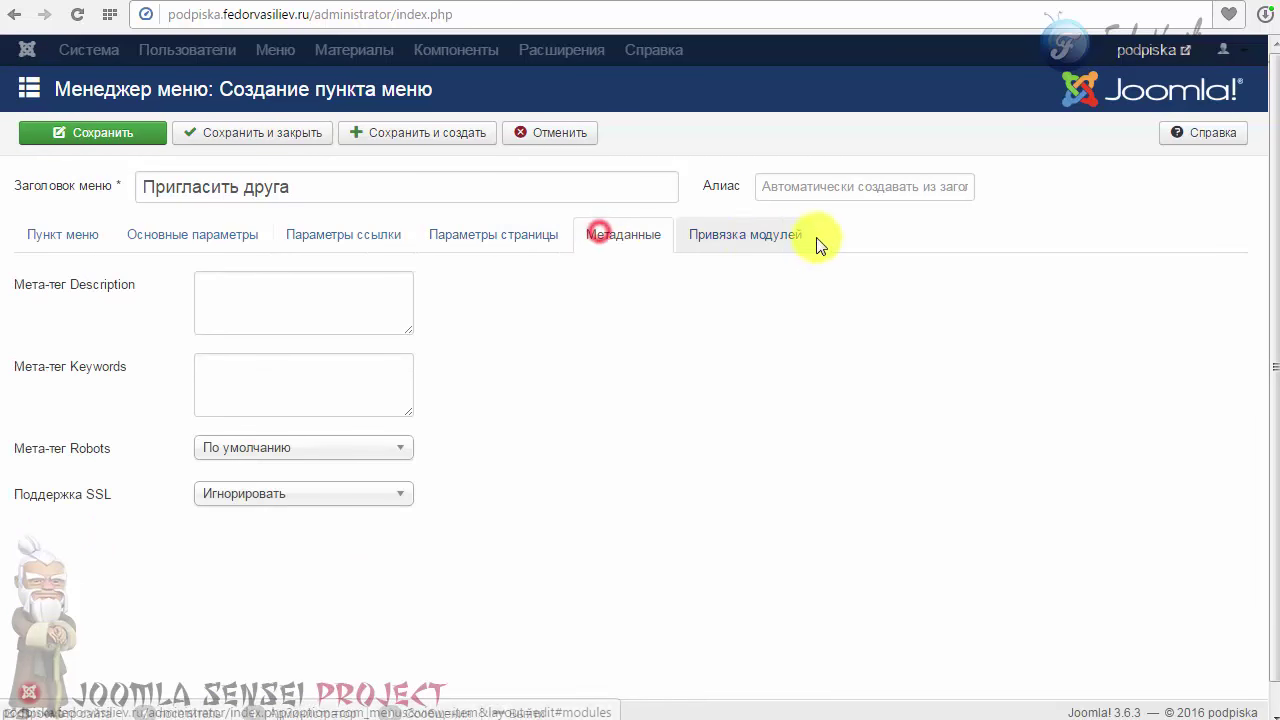
click(754, 248)
click(612, 242)
click(505, 240)
click(395, 248)
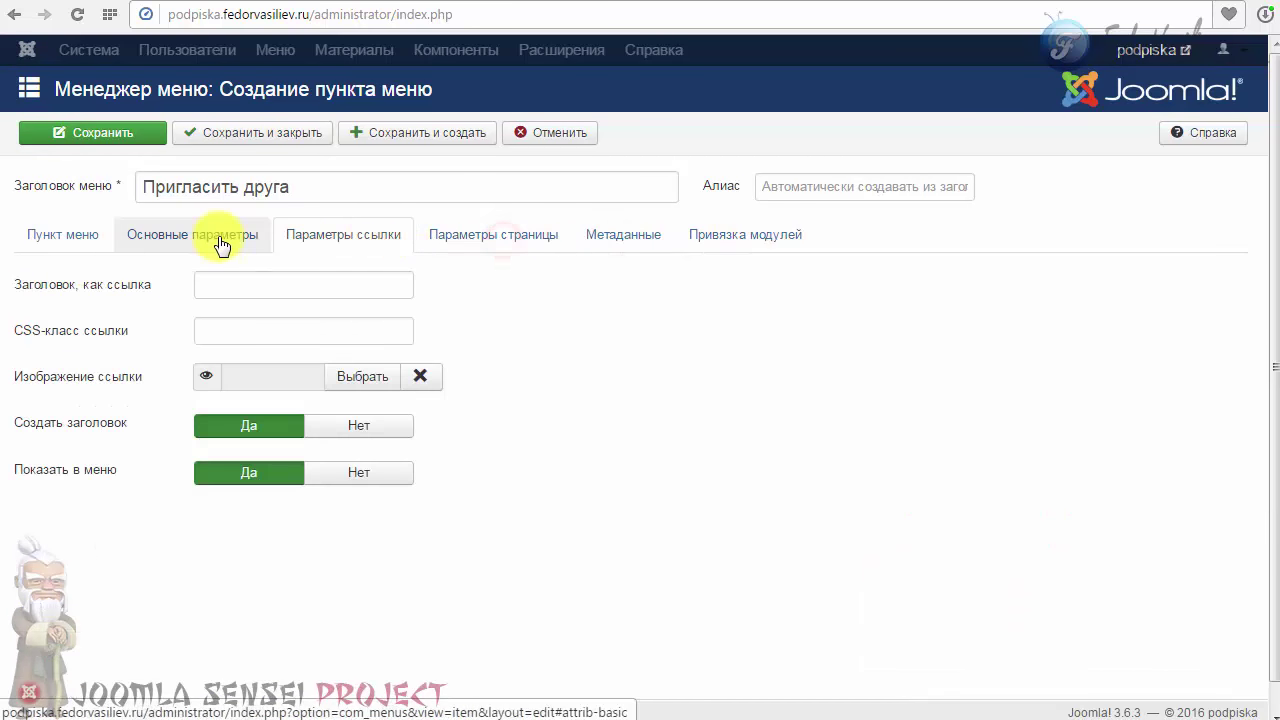
click(221, 246)
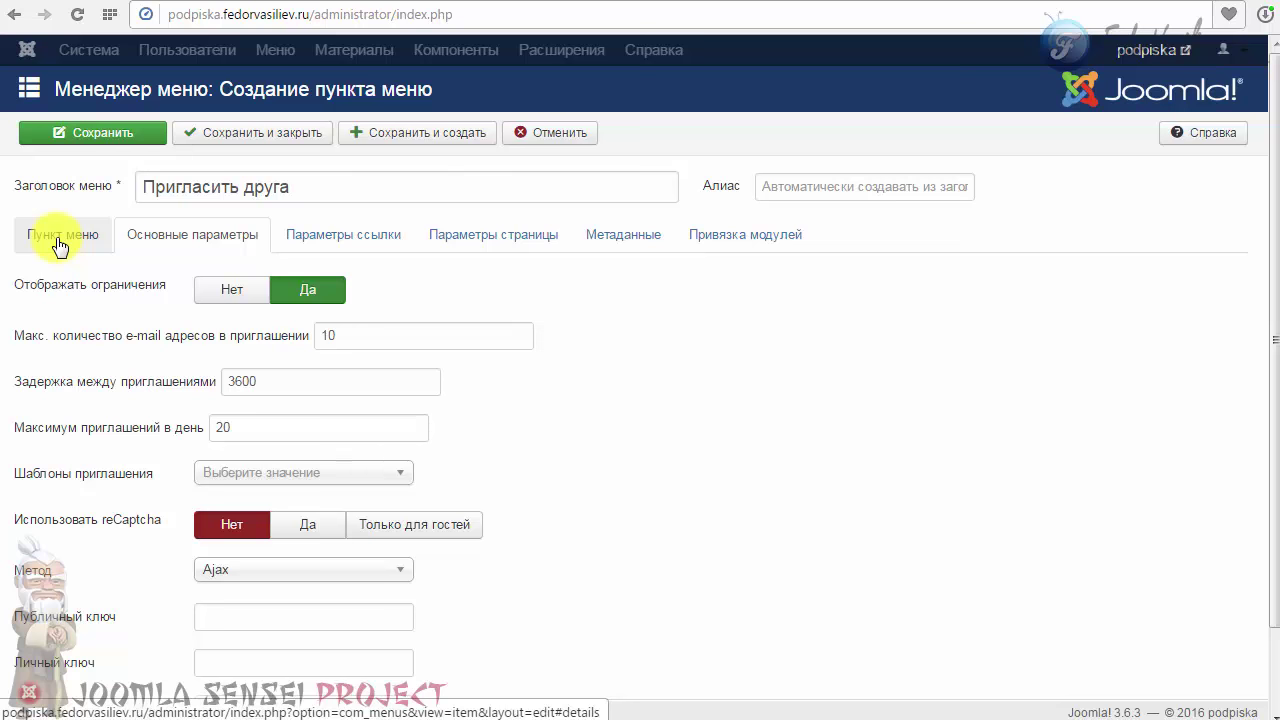
click(214, 131)
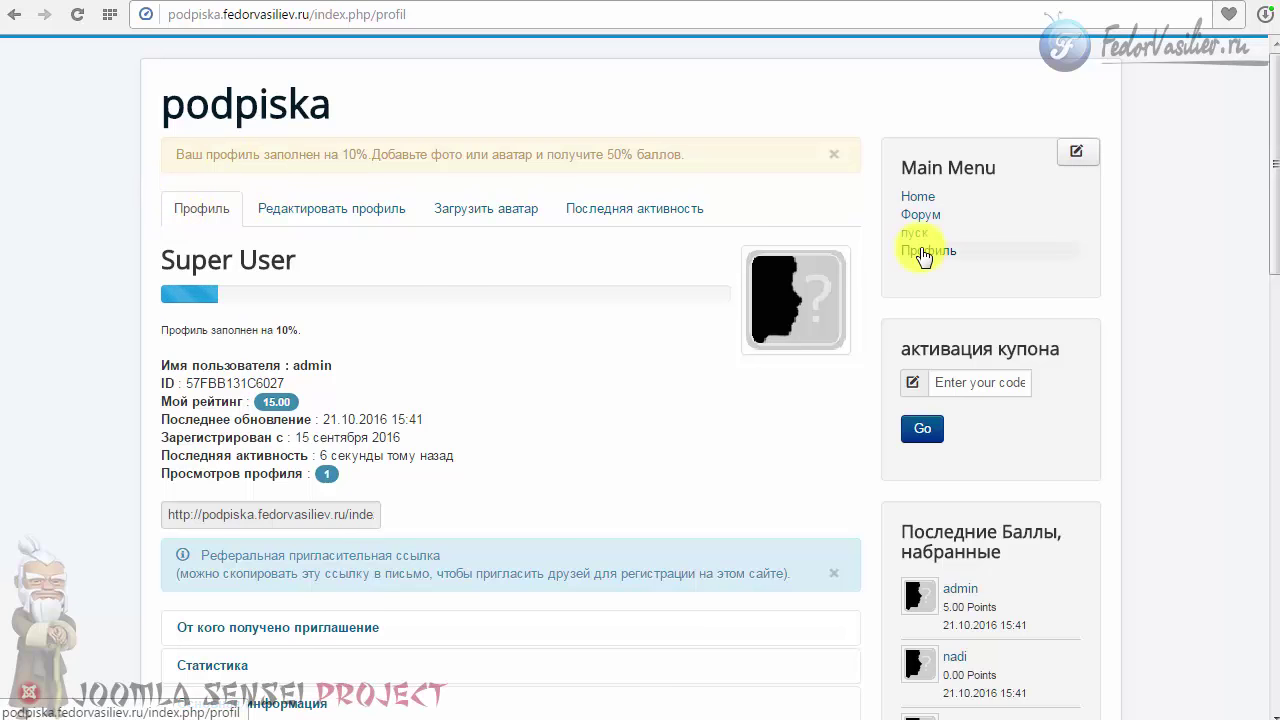
click(917, 205)
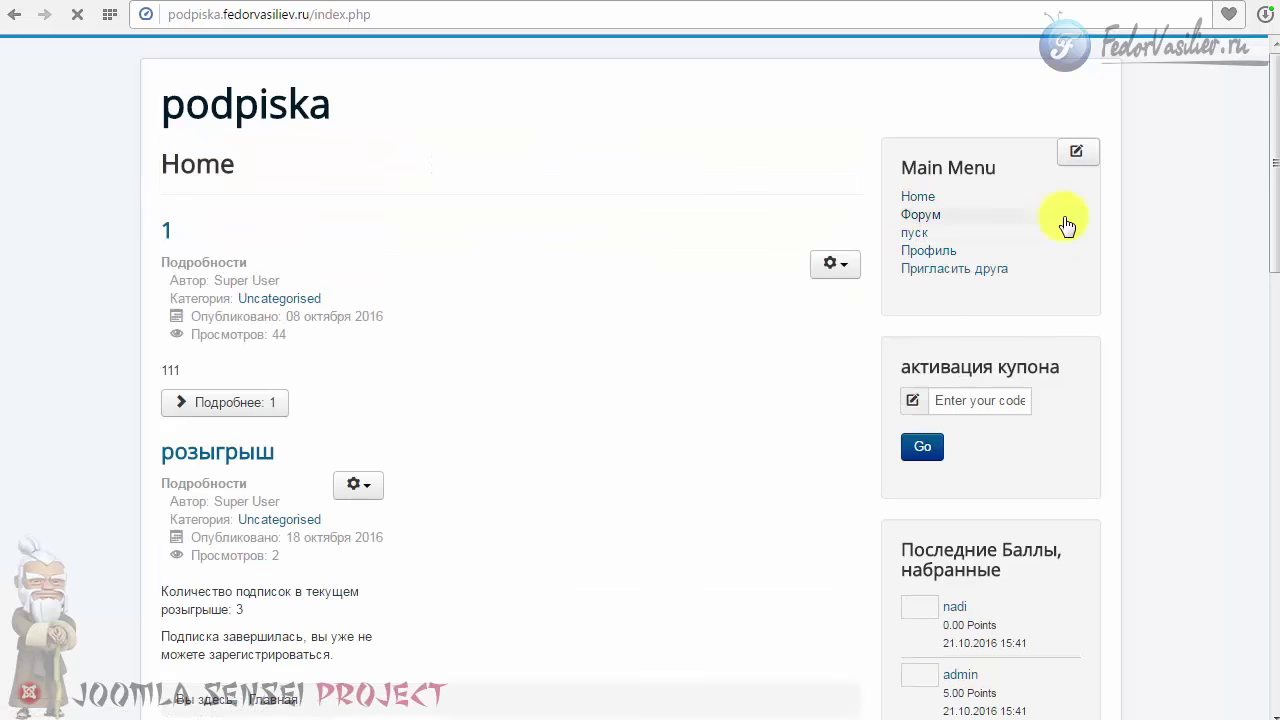
click(930, 271)
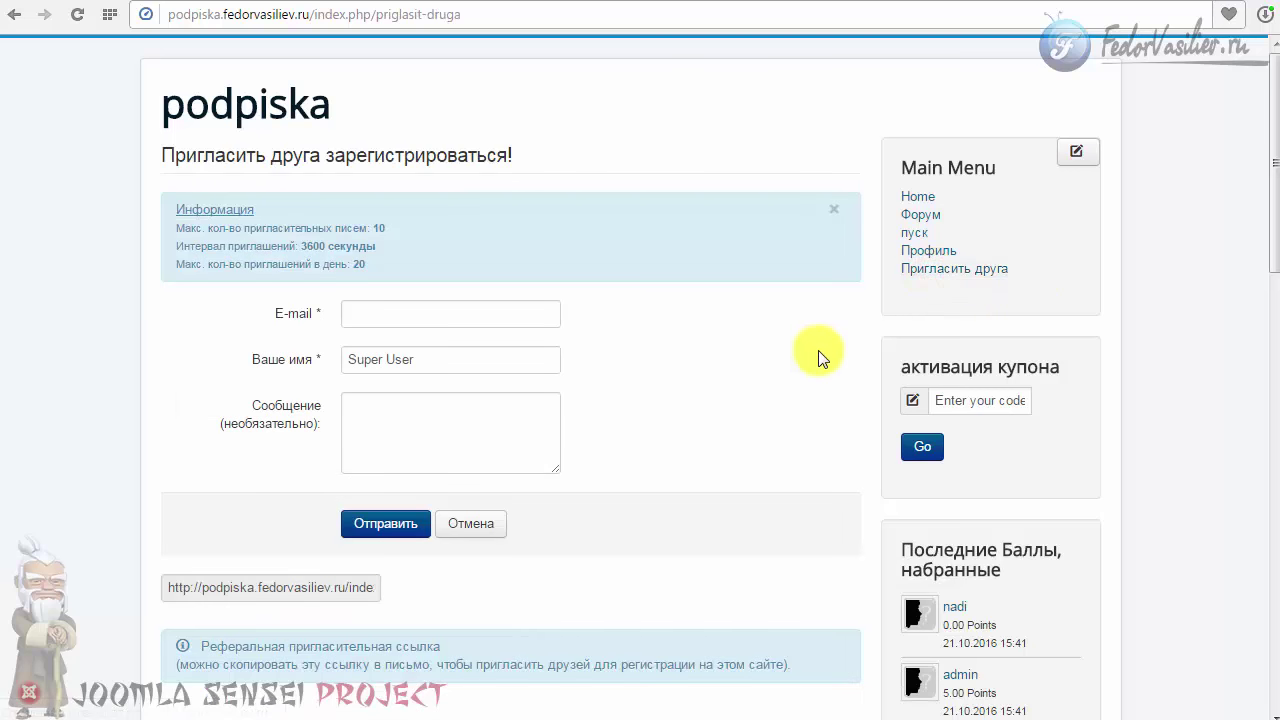
scroll(818, 358, down, 2)
scroll(818, 358, up, 2)
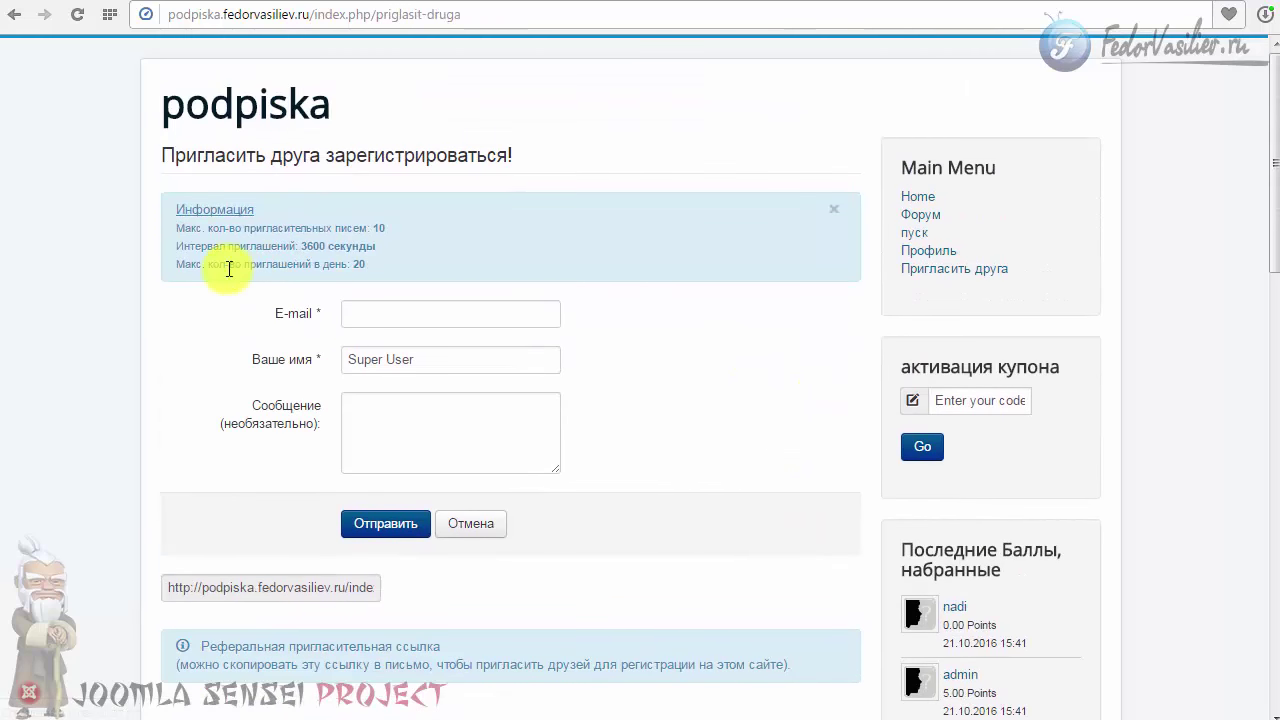
drag(373, 268, 243, 209)
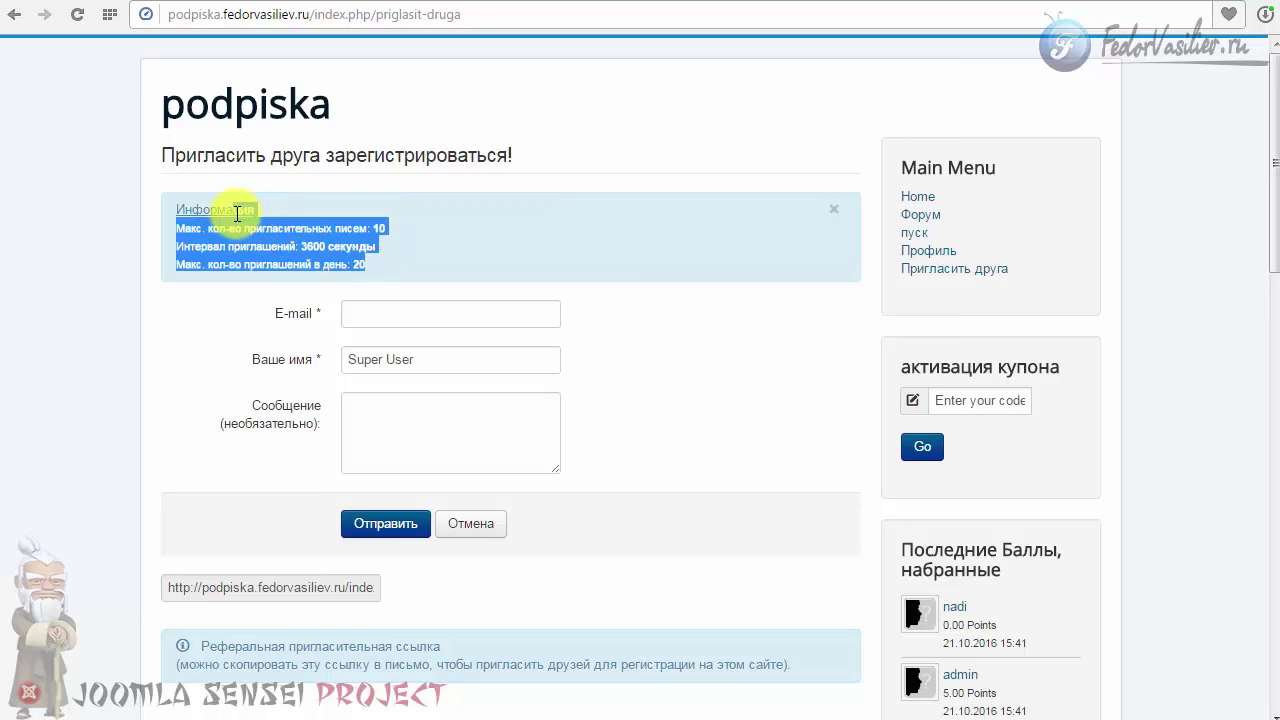
click(299, 210)
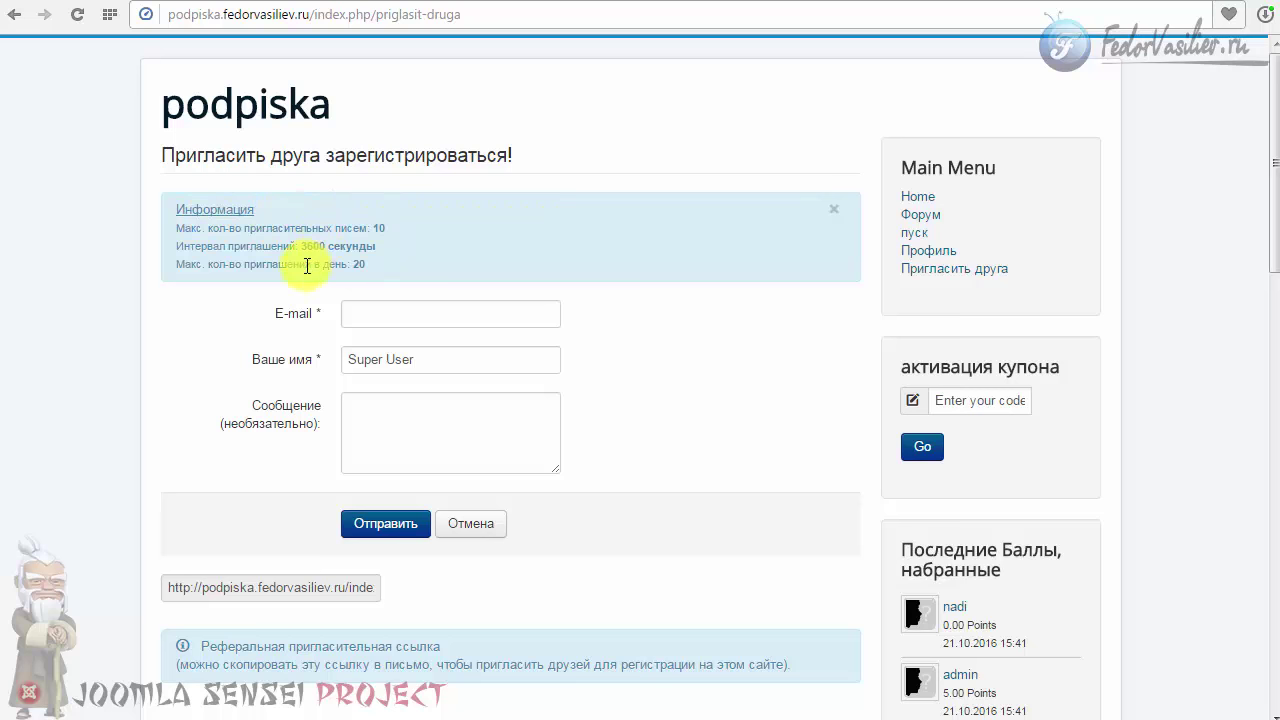
scroll(152, 308, down, 3)
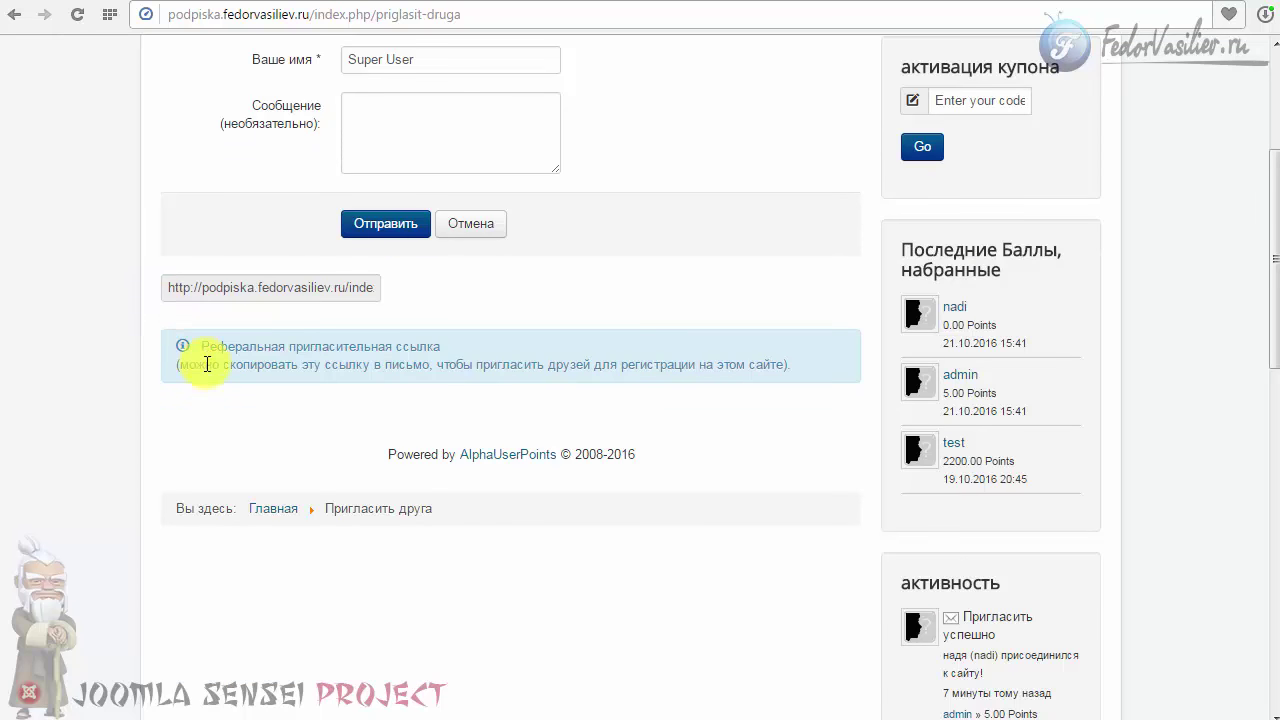
scroll(207, 364, up, 3)
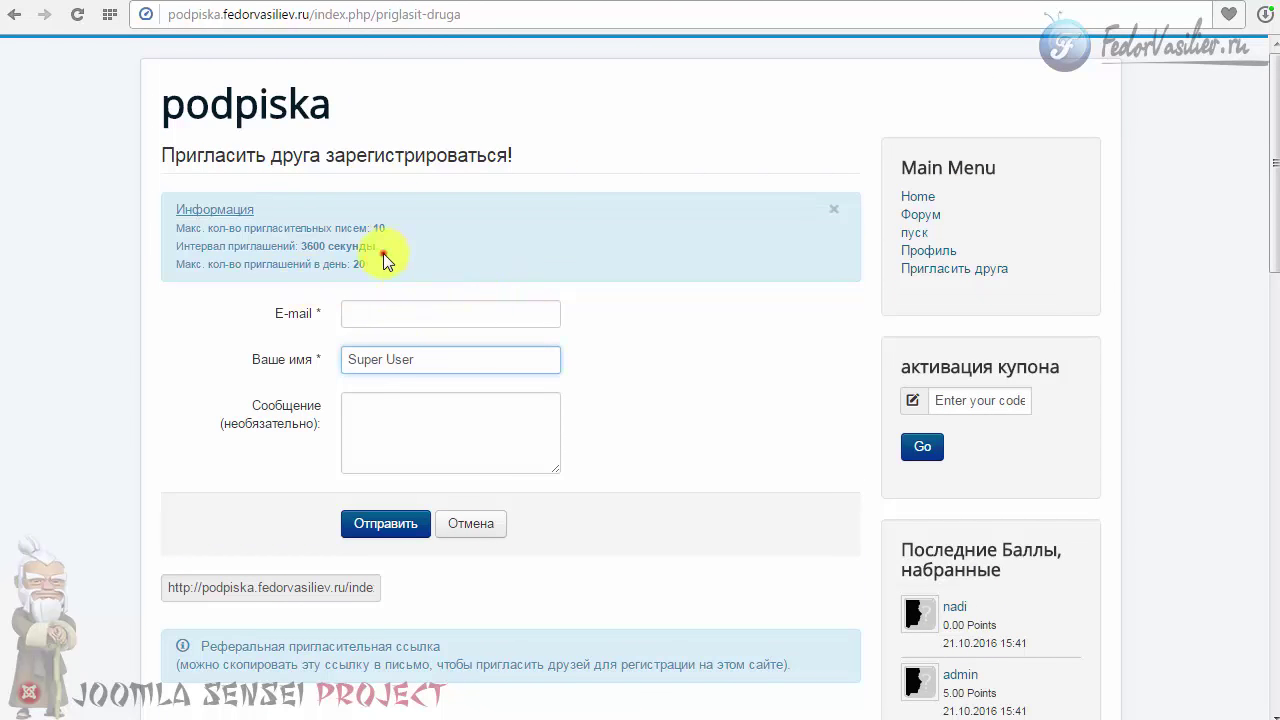
drag(372, 264, 209, 208)
click(209, 208)
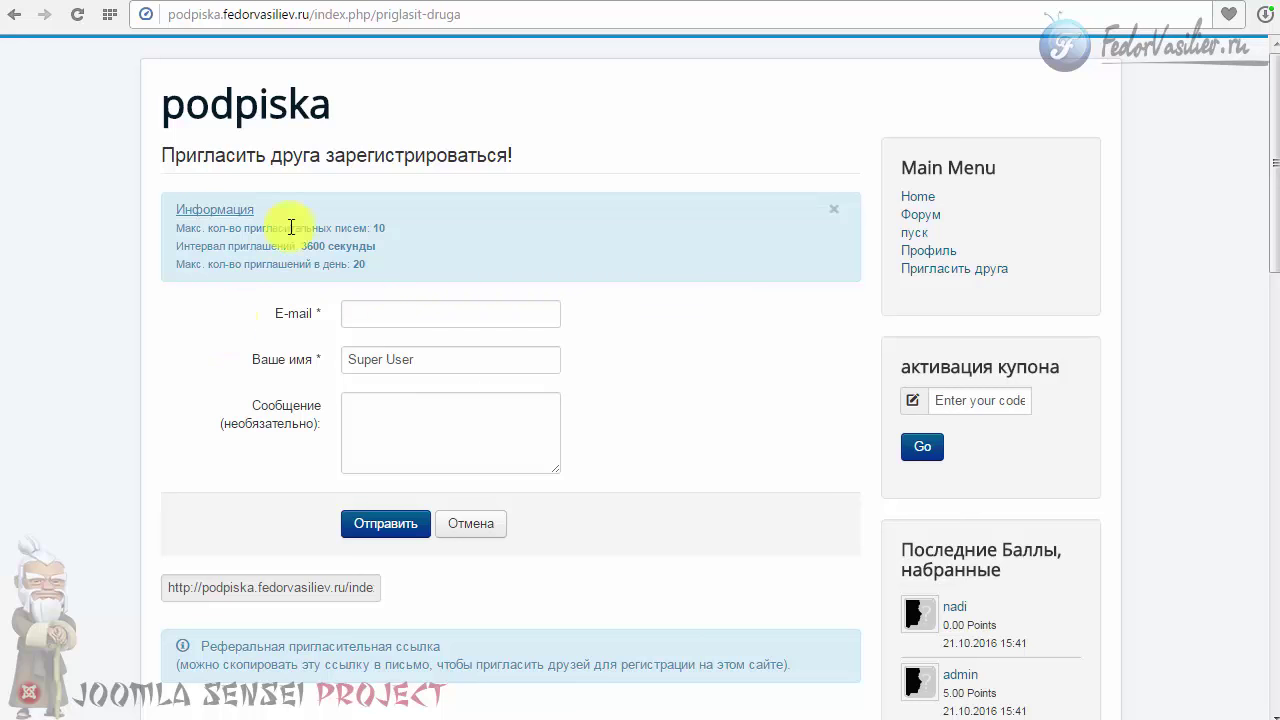
click(271, 270)
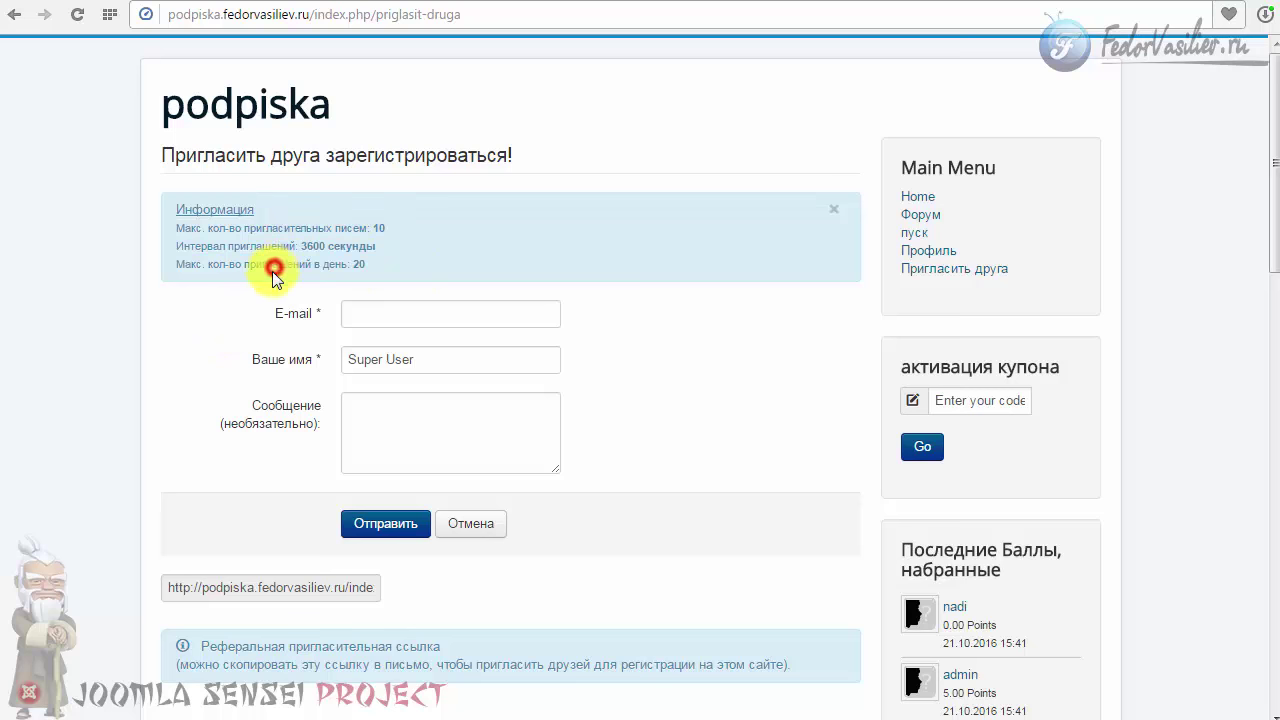
drag(372, 264, 243, 220)
click(258, 262)
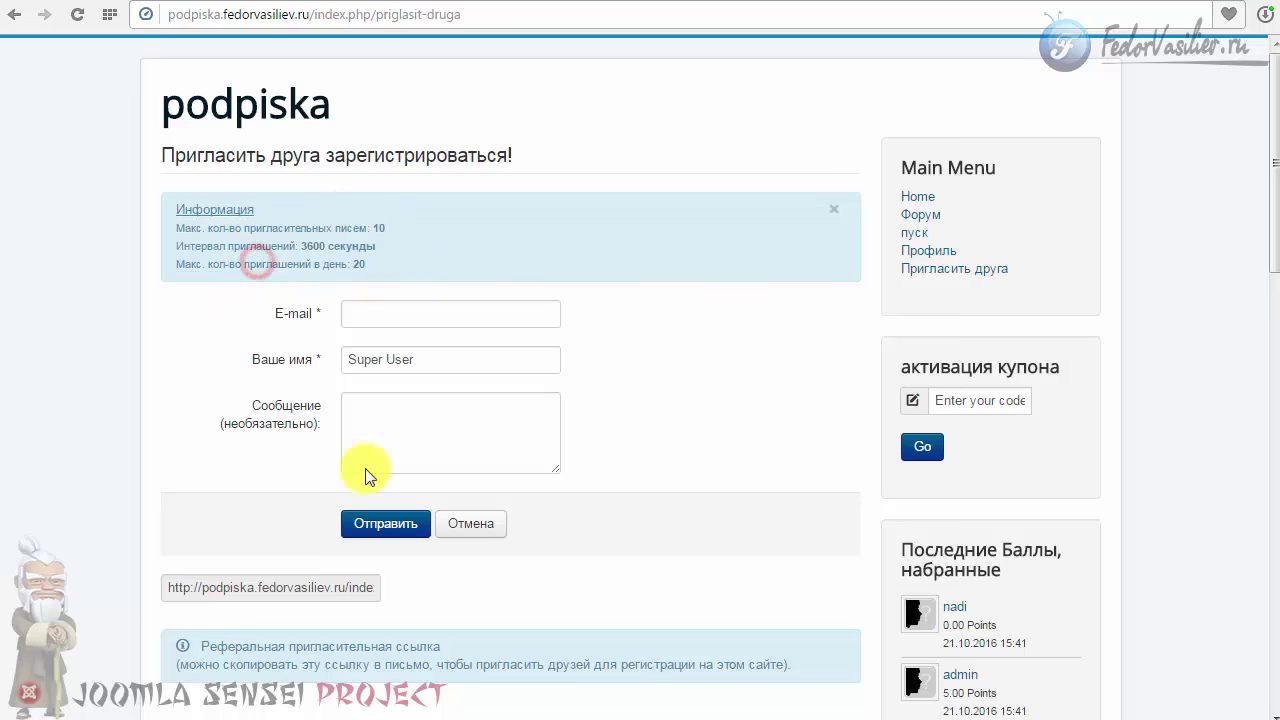
click(443, 429)
scroll(443, 429, down, 2)
scroll(352, 400, up, 2)
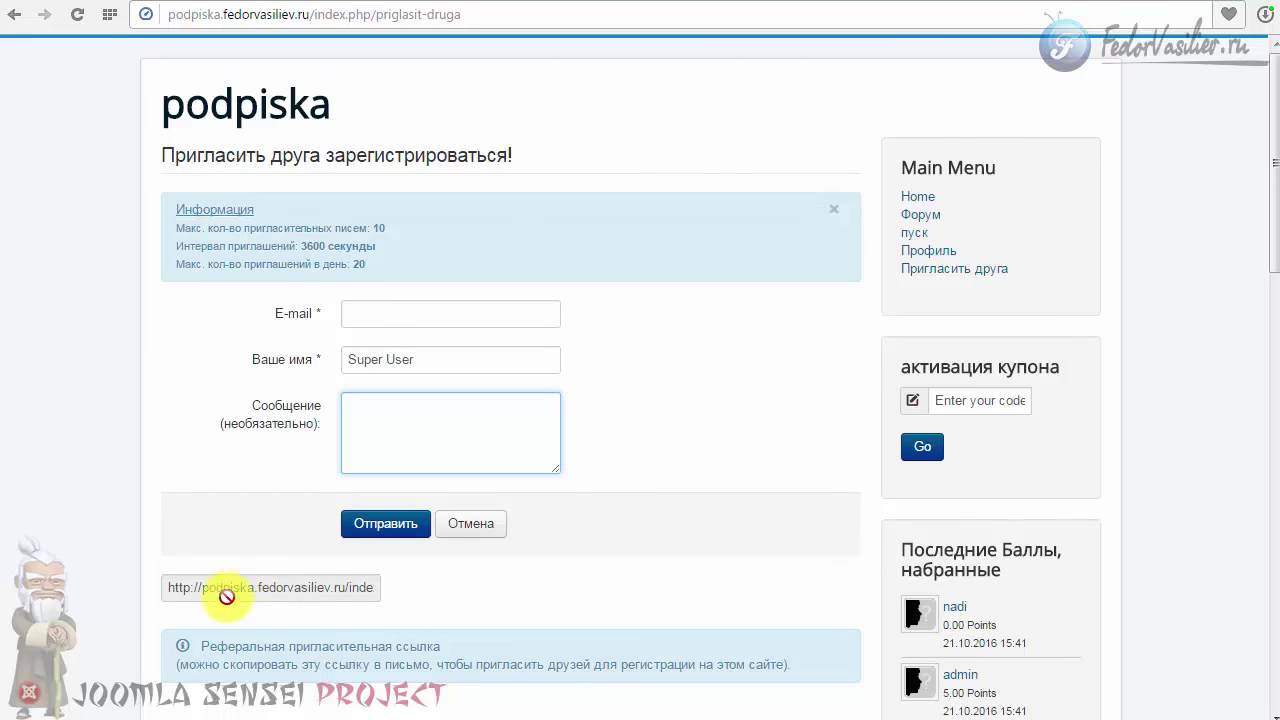
click(383, 313)
mouse_move(292, 318)
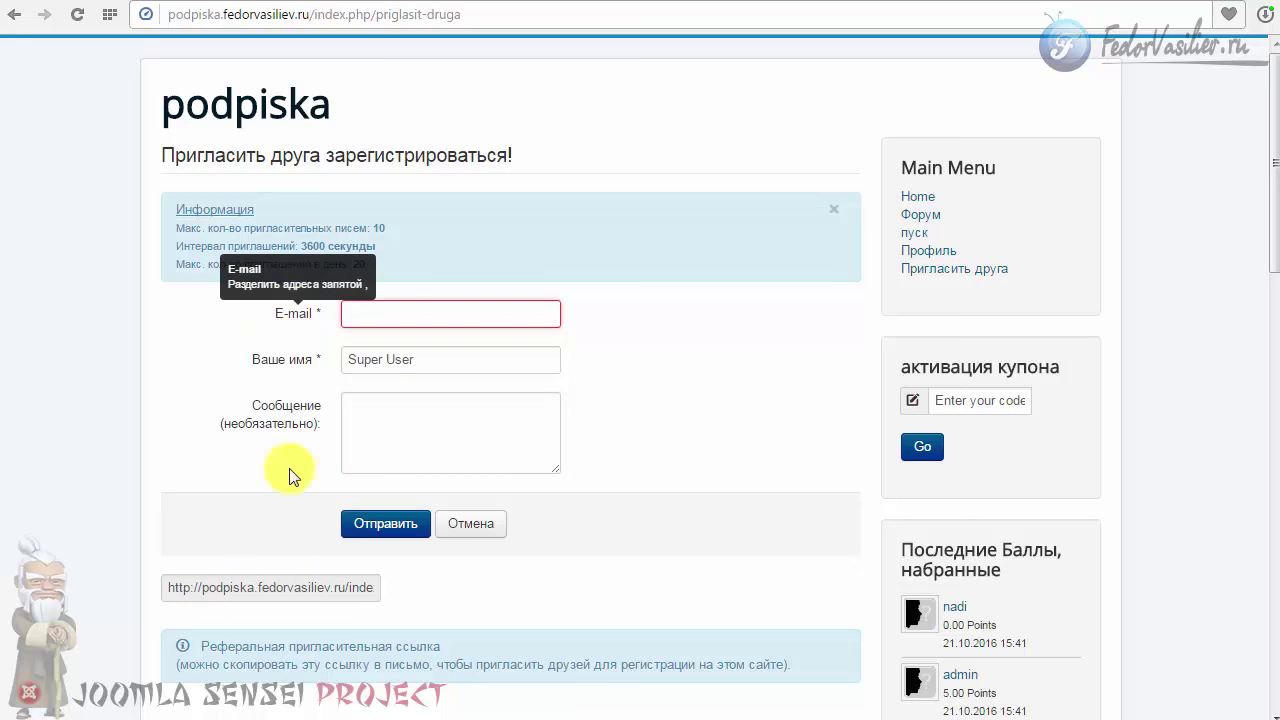
click(323, 587)
right_click(322, 588)
Step: Paste the referral link into Сообщение and replace the sender name Super User with a new name
click(385, 658)
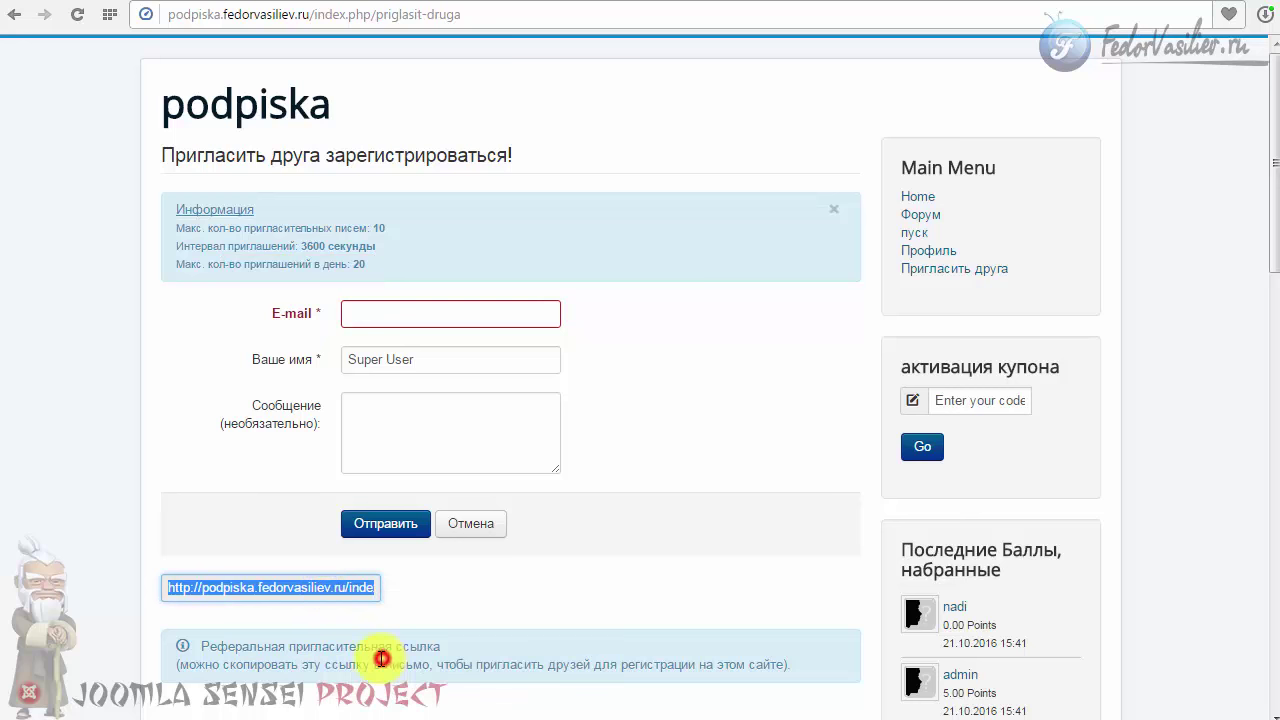
click(382, 428)
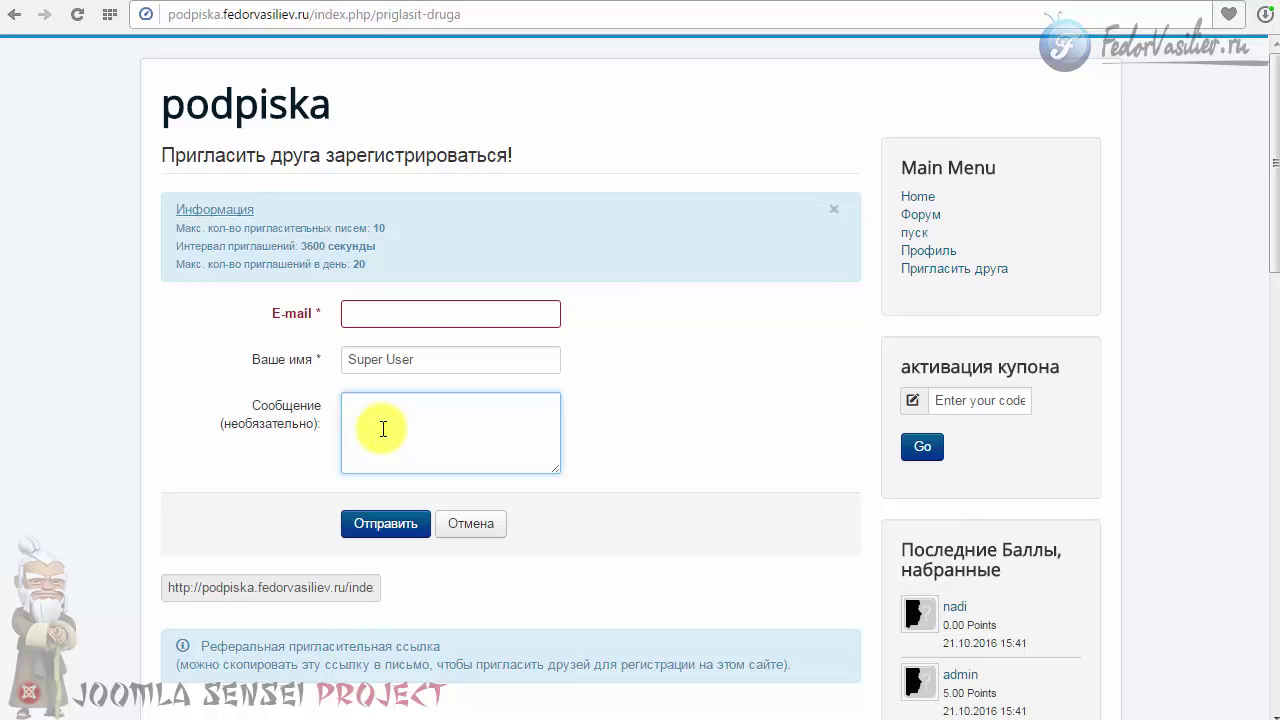
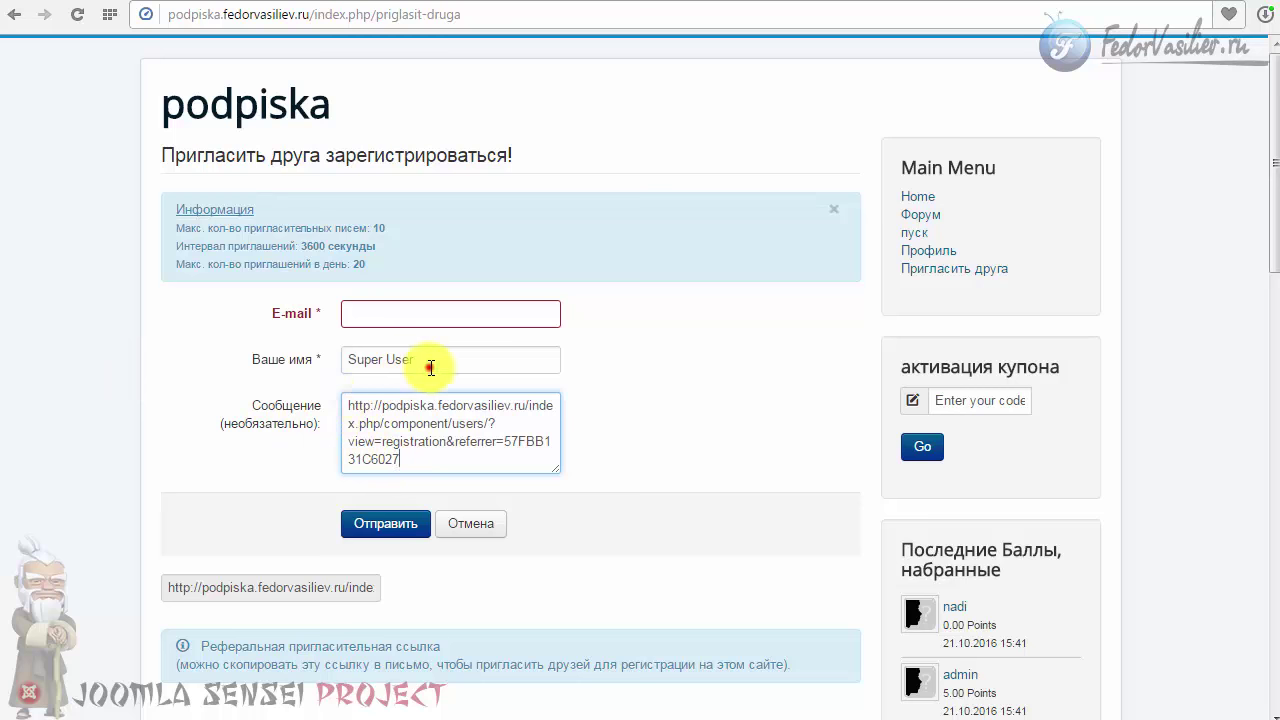
drag(429, 360, 274, 366)
text(федор)
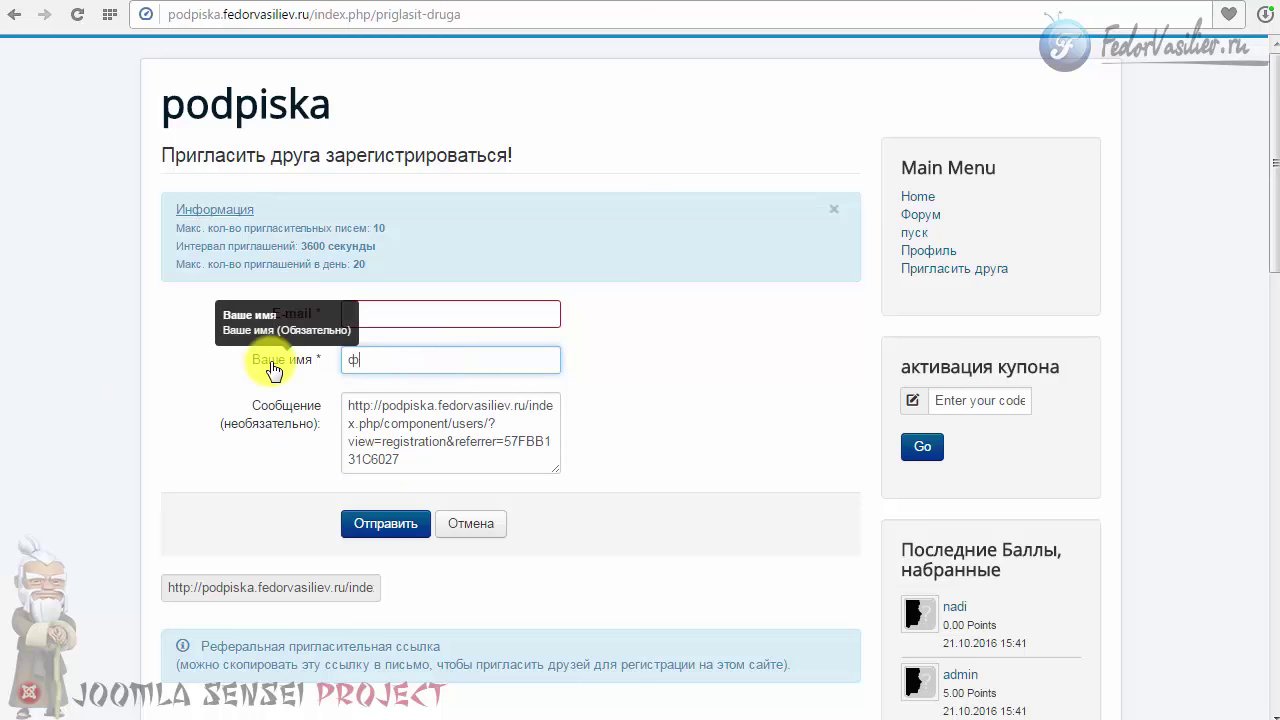
Step: Paste the recipient's Yandex e-mail address and send the invitation
click(397, 313)
right_click(397, 313)
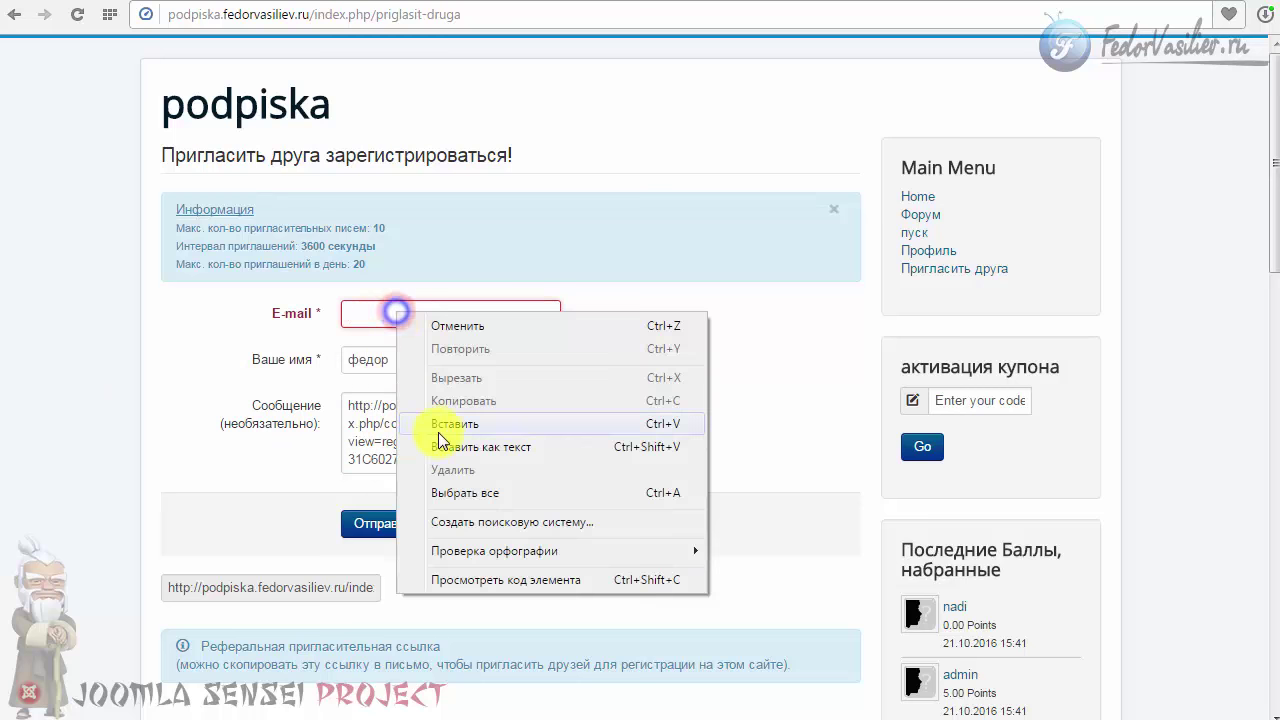
click(440, 424)
click(705, 368)
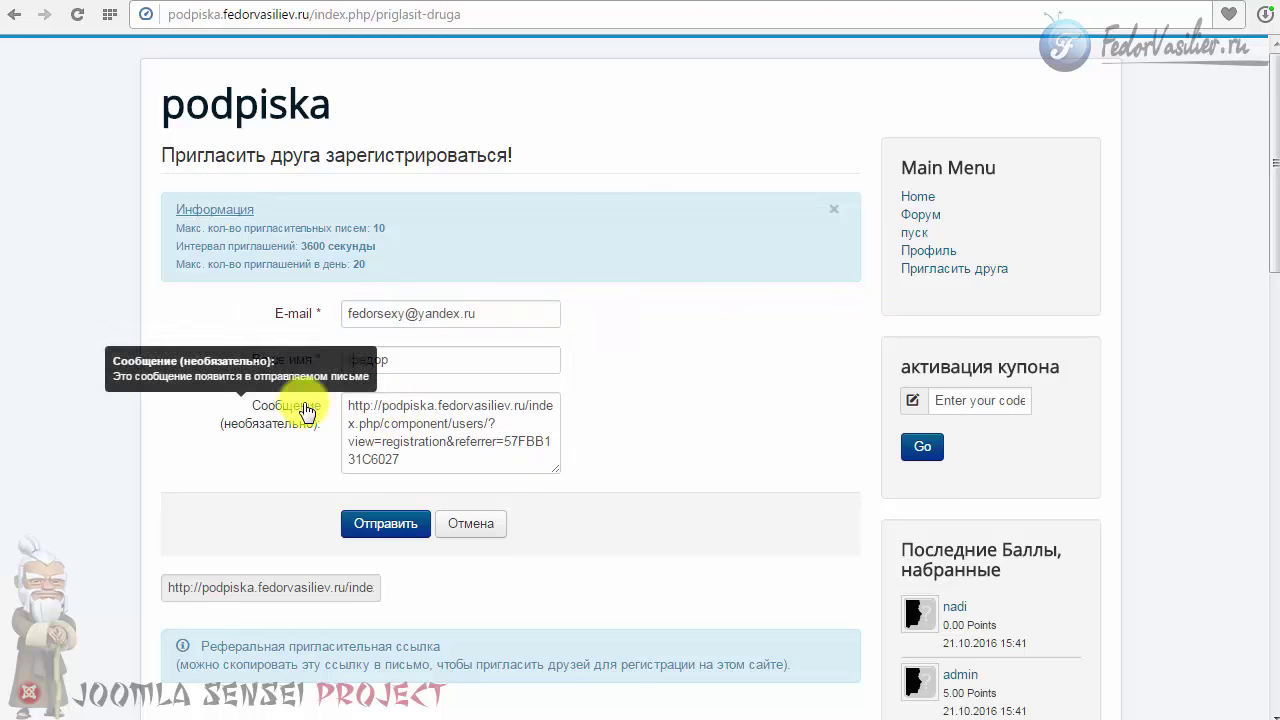
click(373, 523)
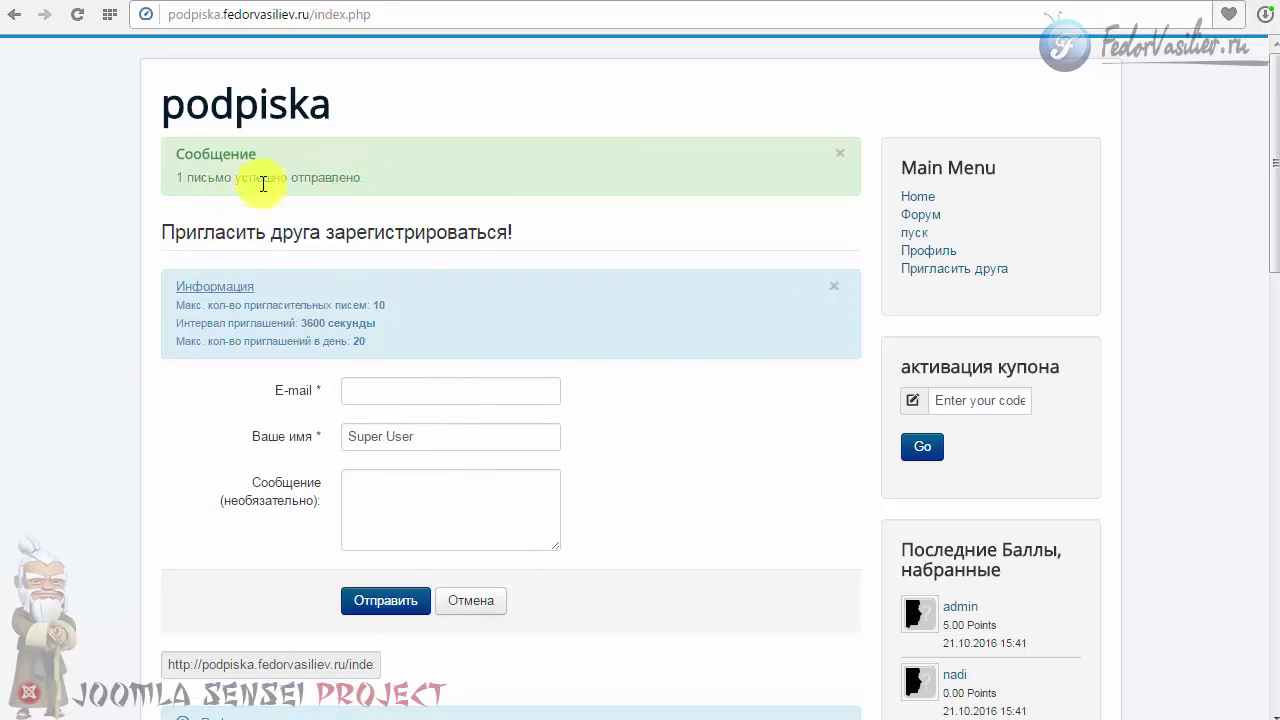
click(384, 173)
drag(356, 179, 243, 188)
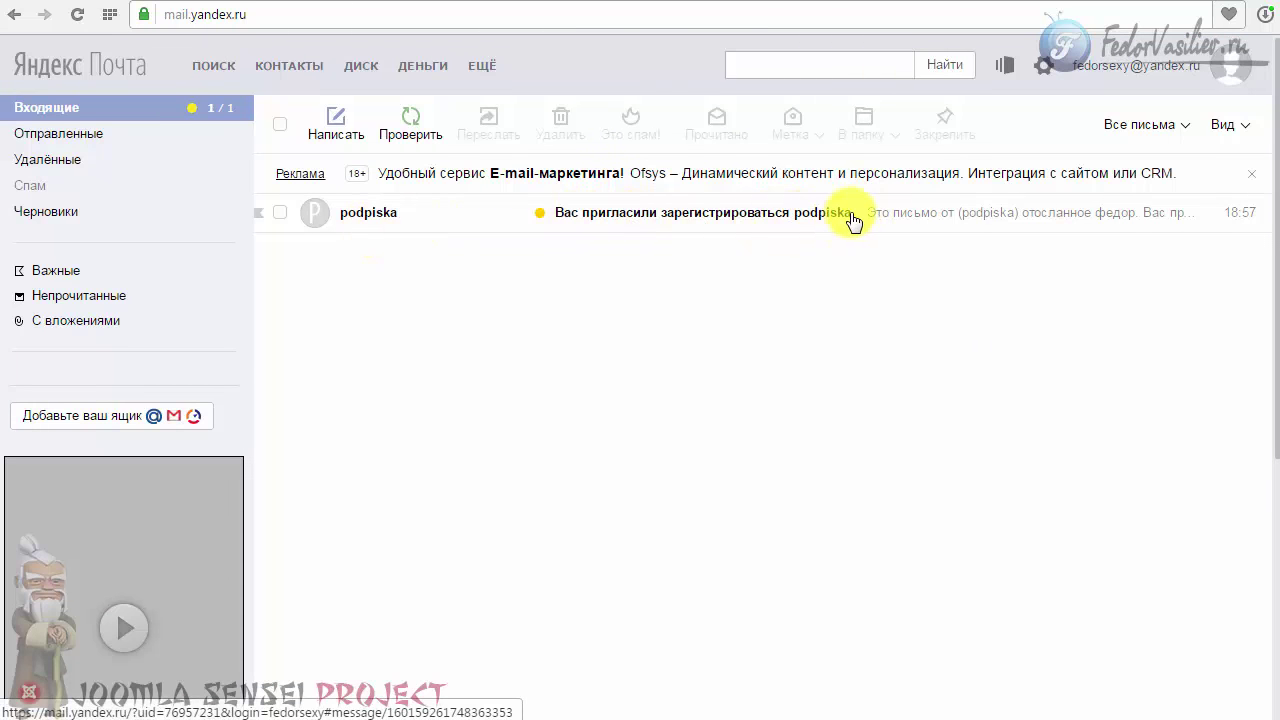
Step: Read the podpiska invitation in Входящие and follow its registration referral link
click(371, 221)
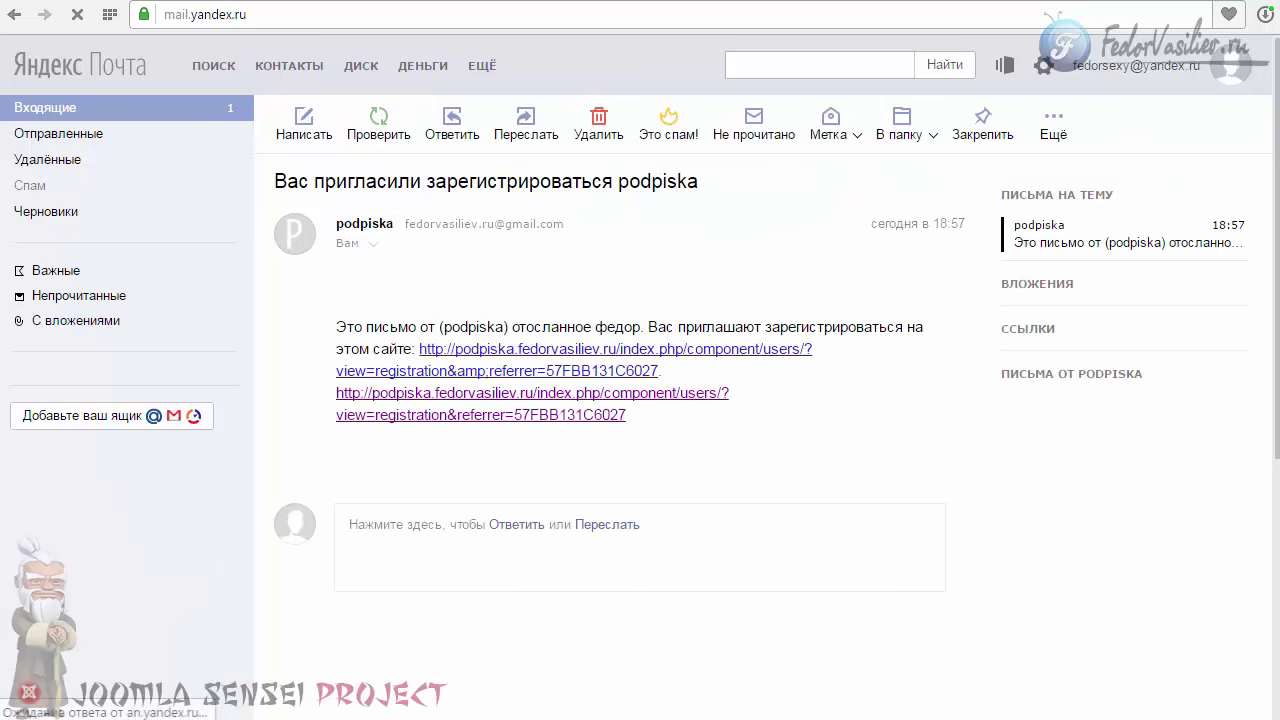
double_click(615, 327)
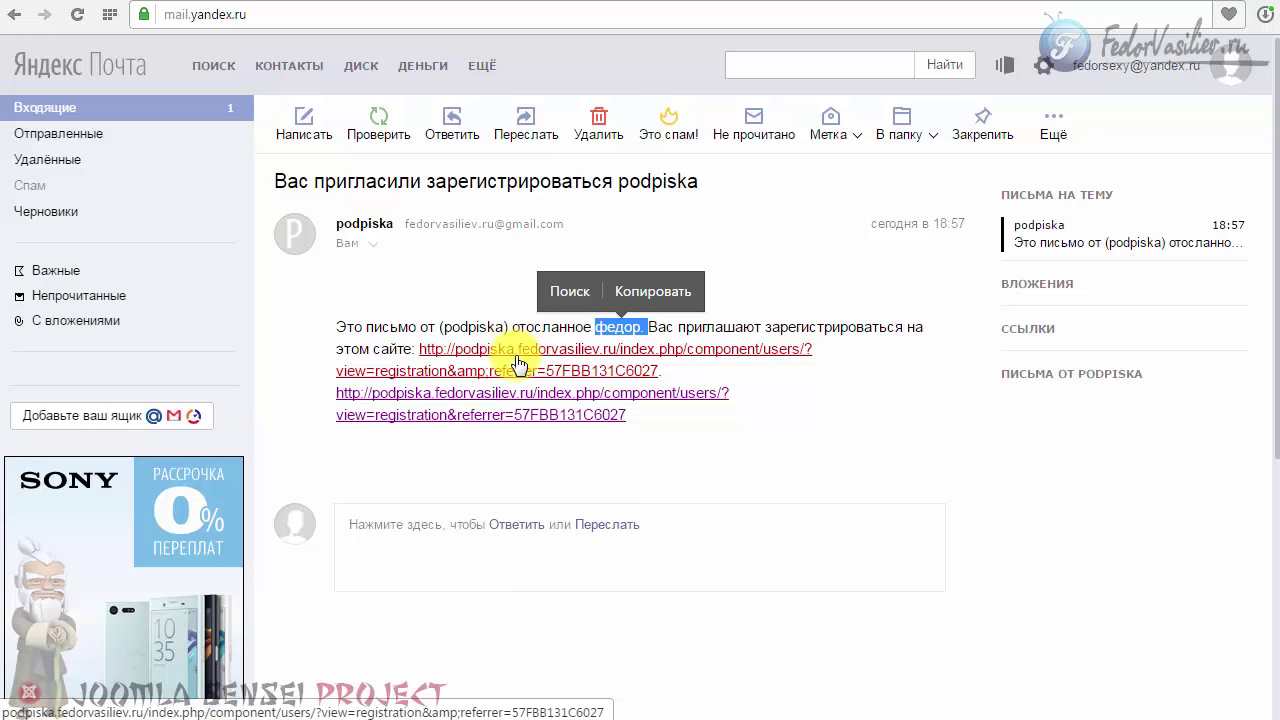
click(480, 334)
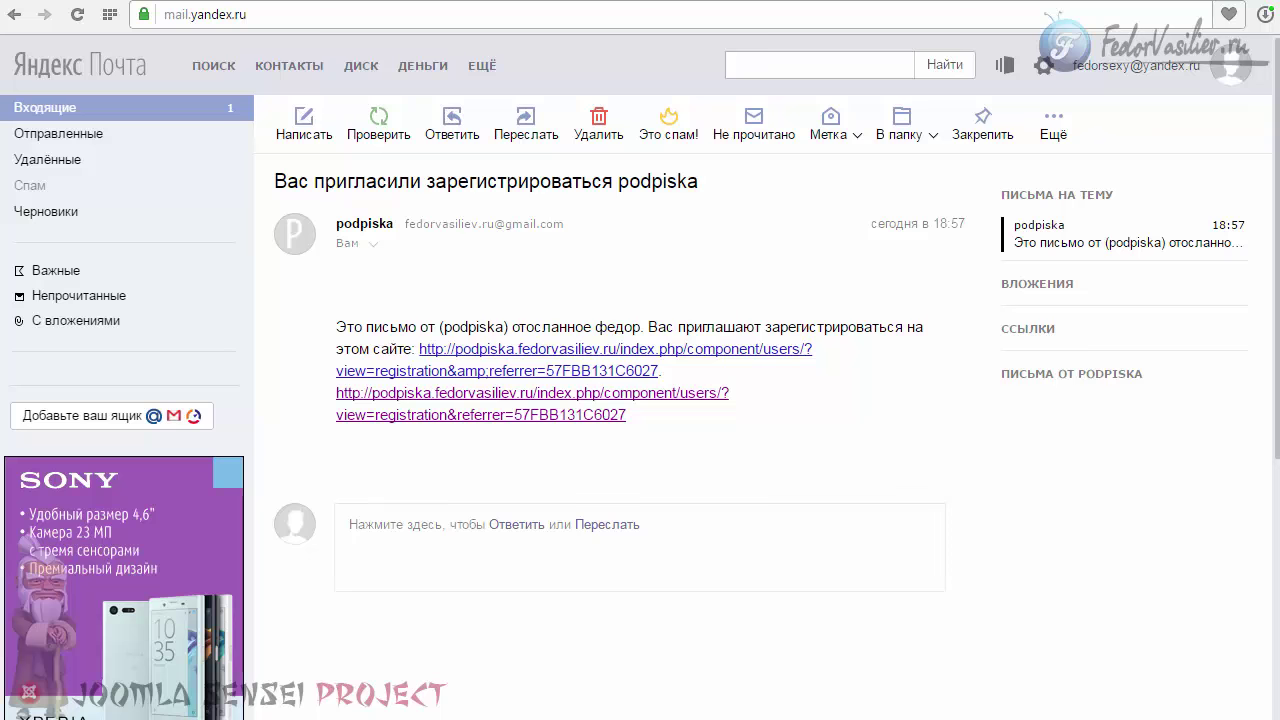
click(605, 415)
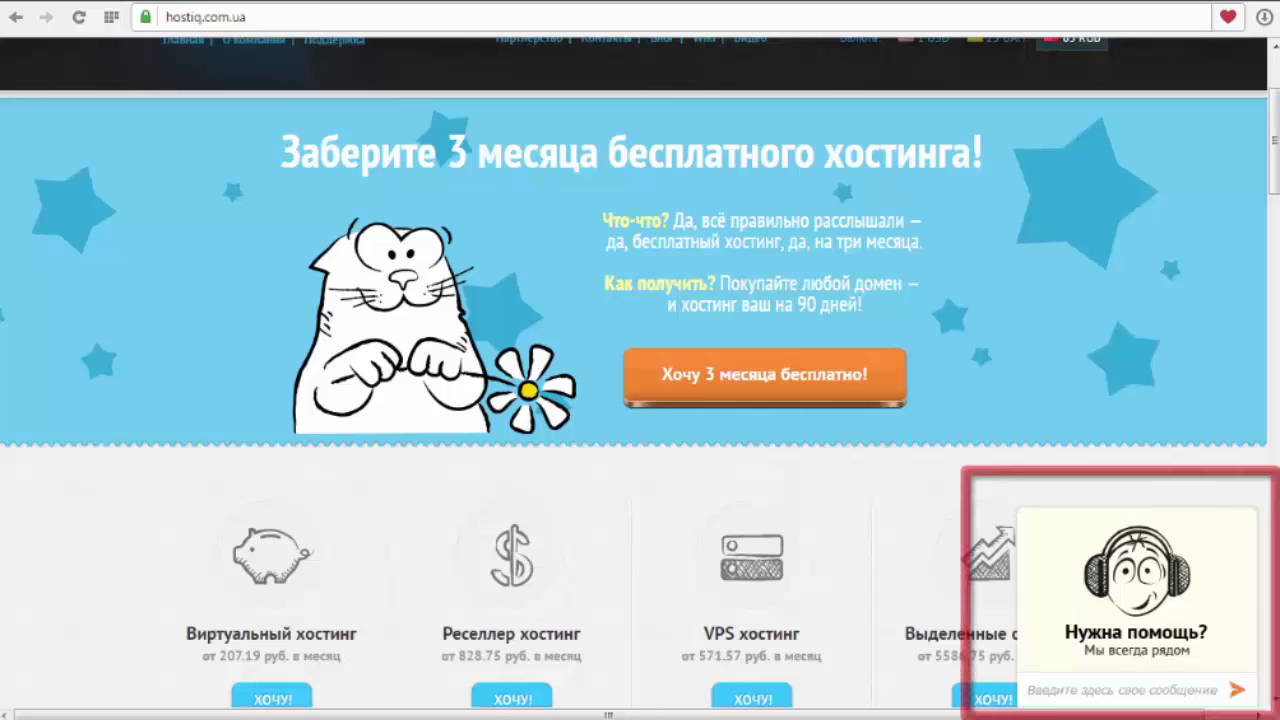
Step: Collapse HostiQ's support chat and browse the Виртуальный хостинг plans, prices and yearly-payment discounts
click(1127, 633)
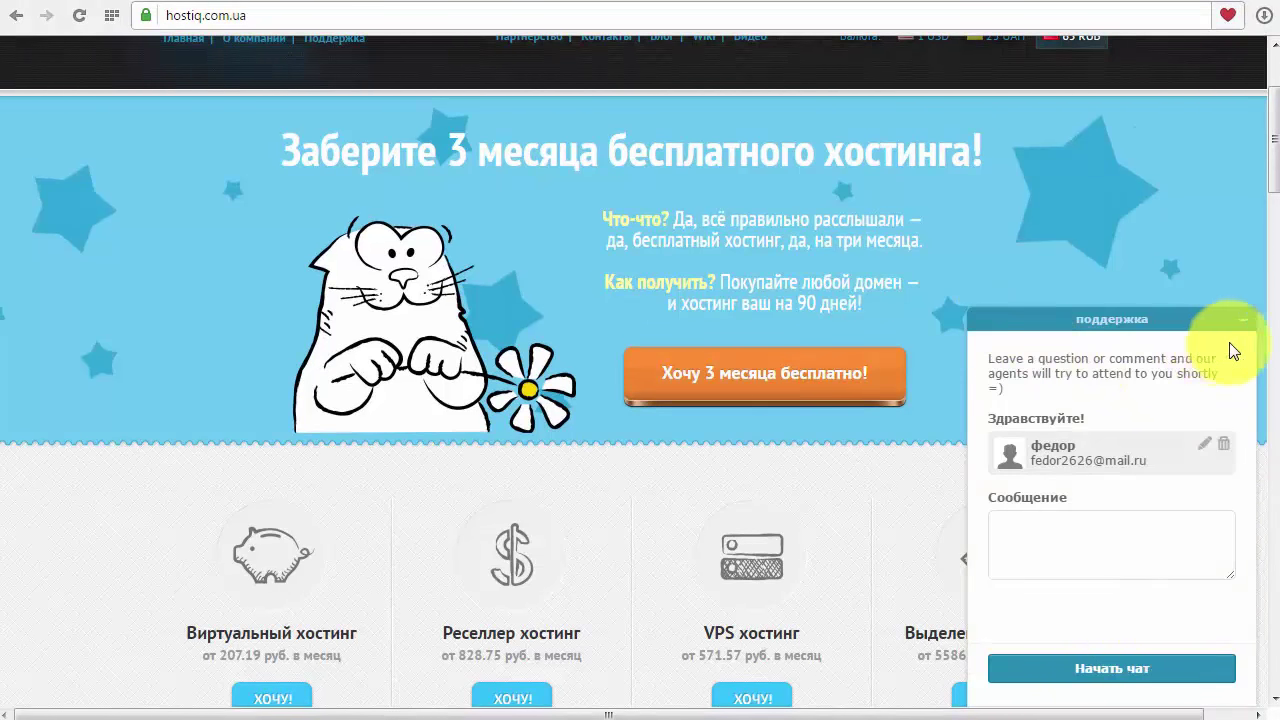
click(1242, 320)
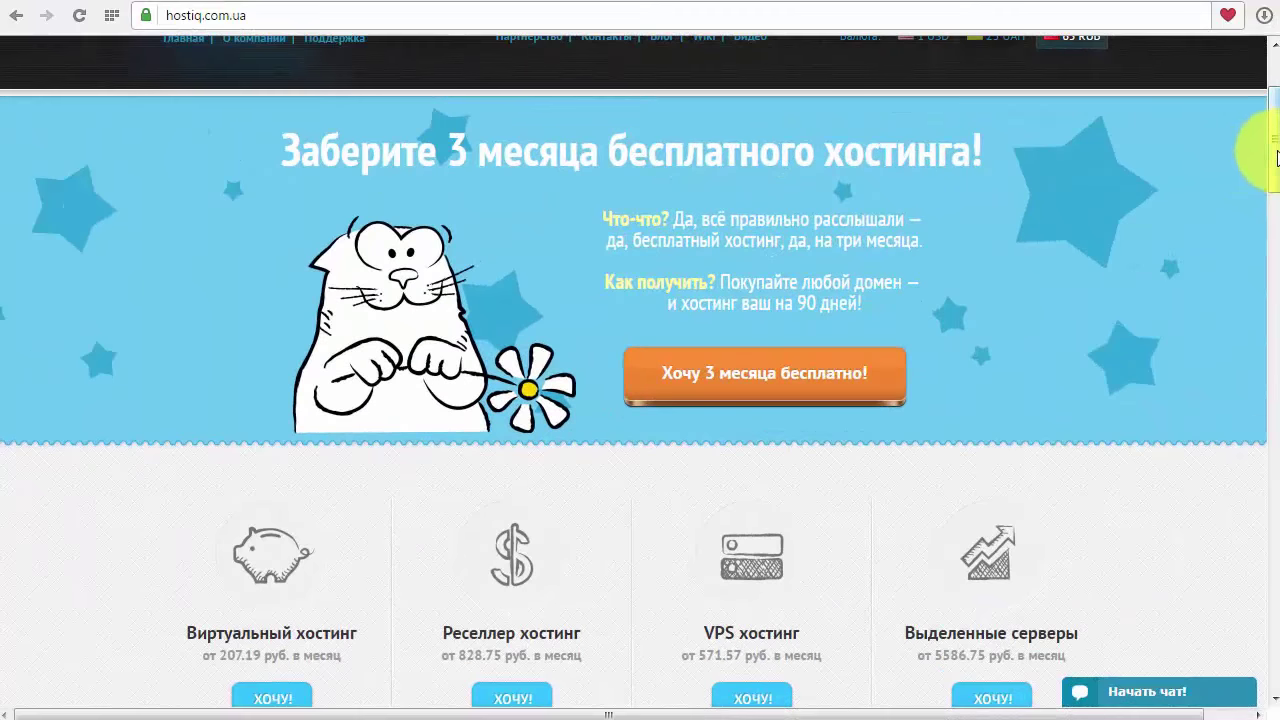
mouse_move(1274, 166)
mouse_down()
mouse_move(1277, 205)
mouse_move(1277, 155)
mouse_up()
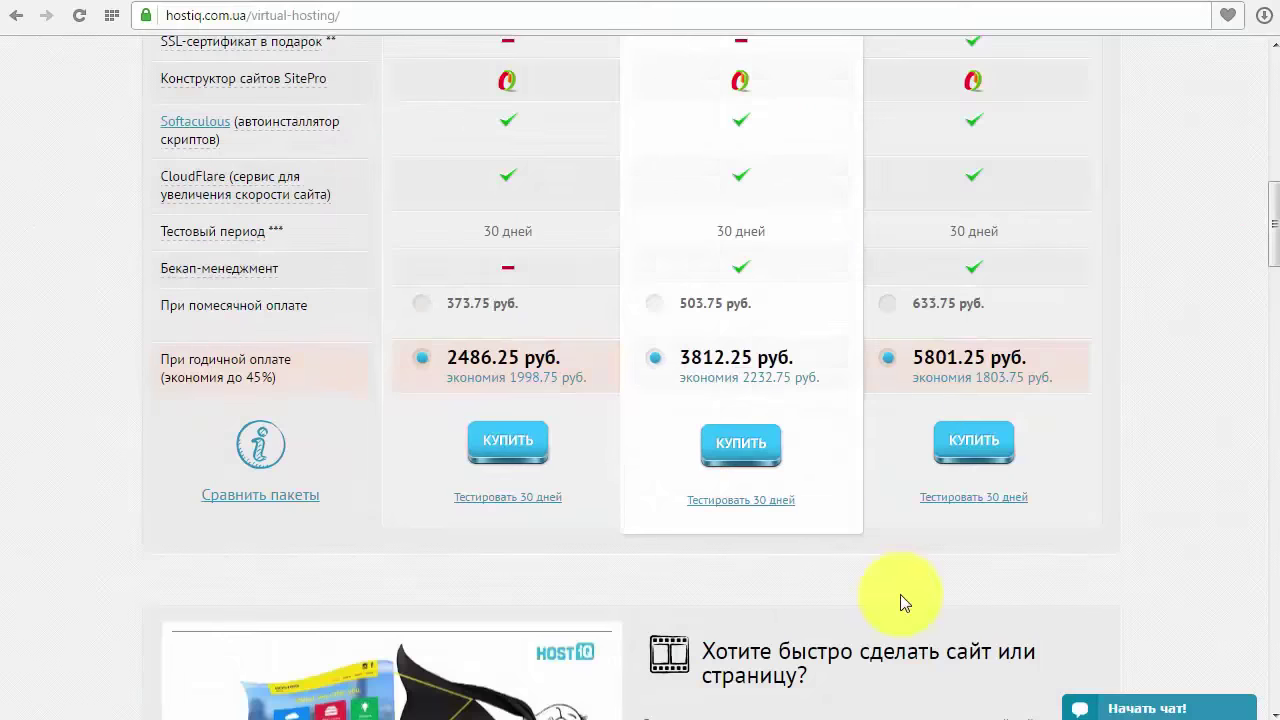
scroll(895, 615, down, 10)
scroll(1268, 455, down, 6)
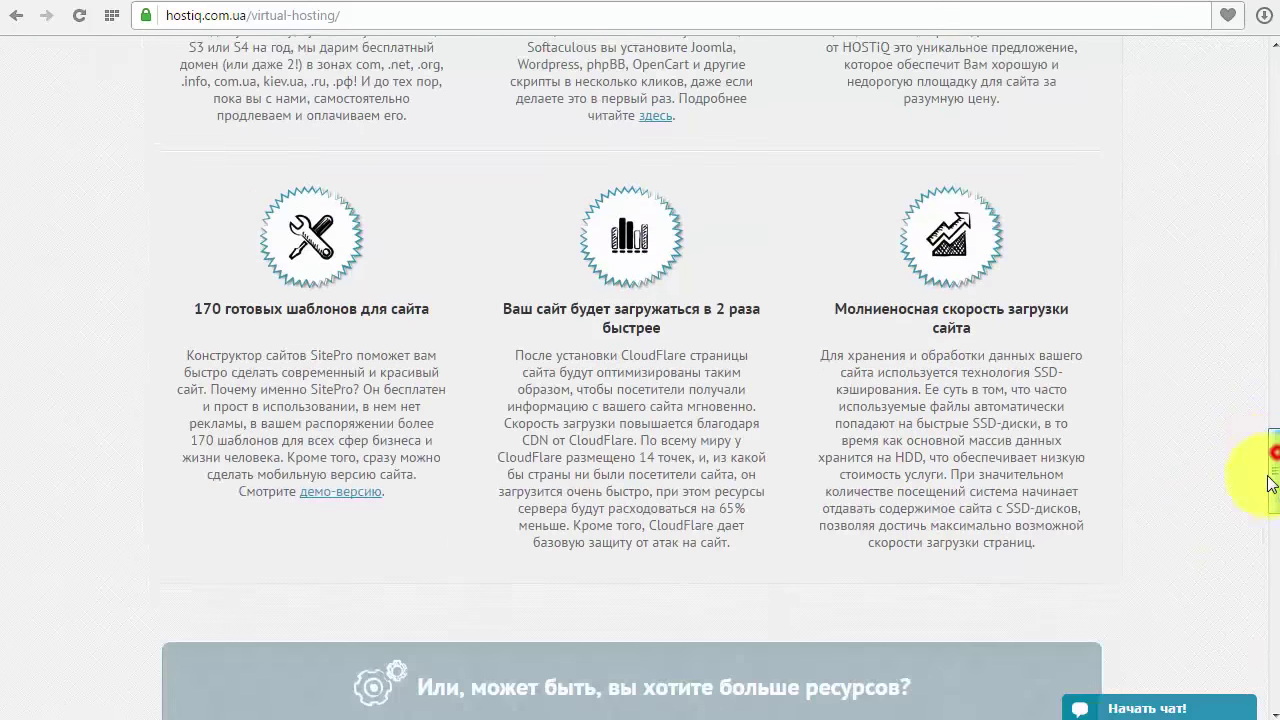
scroll(1258, 580, down, 7)
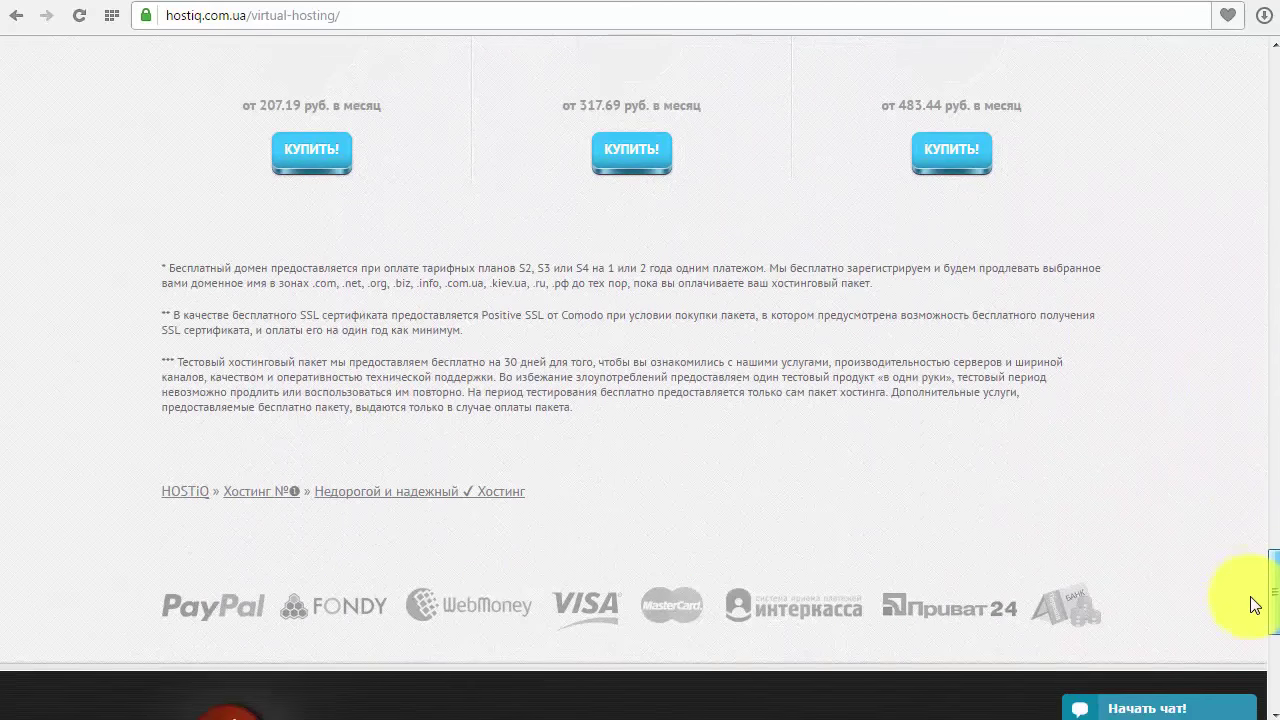